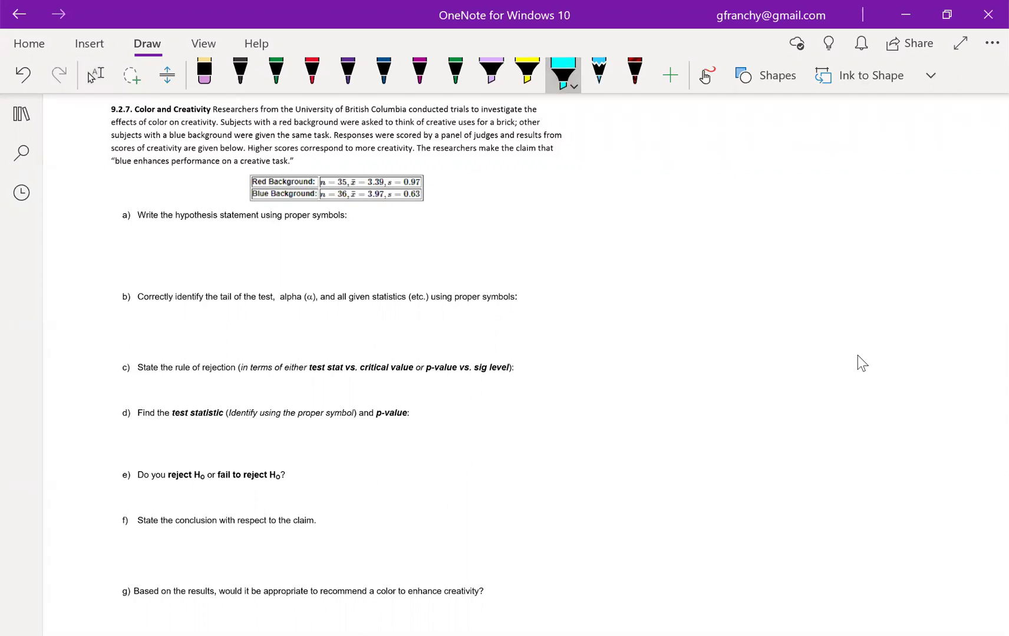
Step: Highlight the claim that blue enhances performance and 'Higher scores correspond to more creativity' in cyan
left_click_drag(515, 148, 559, 148)
left_click_drag(112, 161, 300, 162)
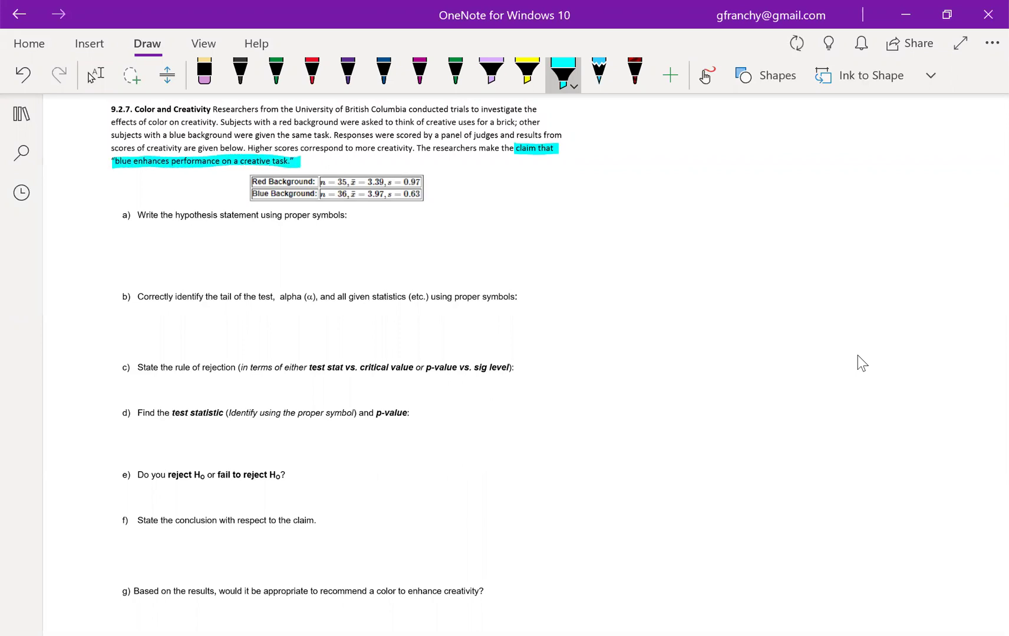
left_click_drag(415, 148, 241, 148)
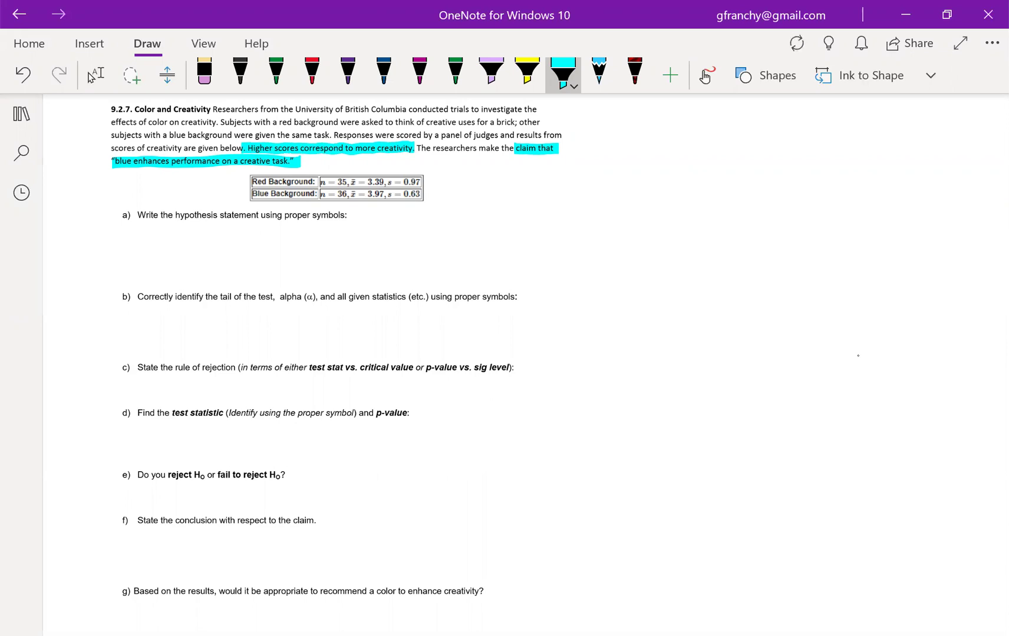
left_click(420, 70)
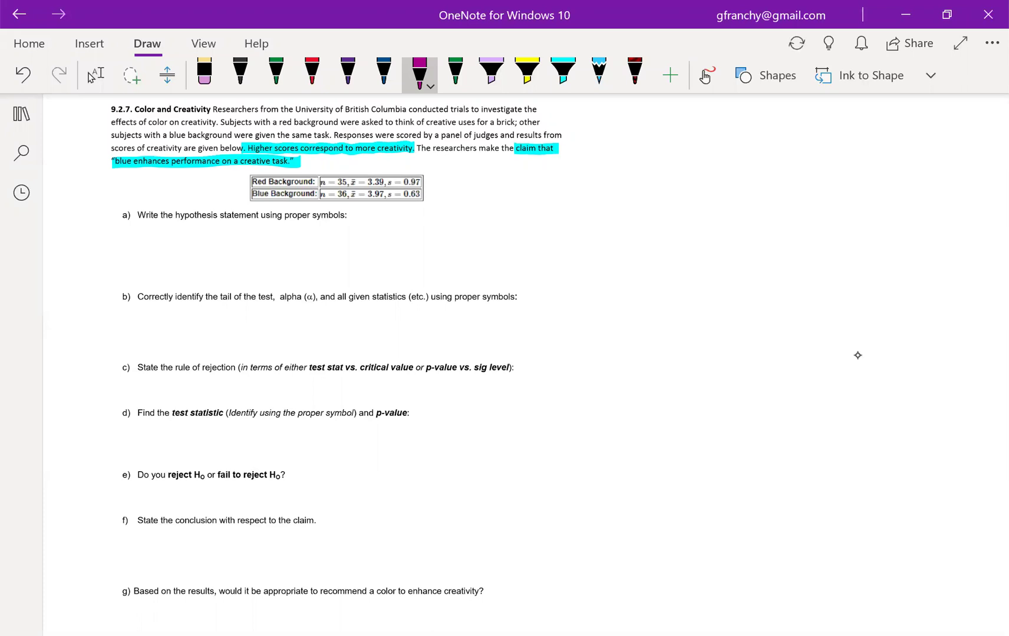
Step: Handwrite 'CLAIM: μB > μR' in magenta beside the table, noting 'Blue as sample 1' above it
left_click_drag(453, 166, 456, 176)
mouse_move(458, 175)
left_mouse_down()
mouse_move(463, 165)
mouse_move(465, 176)
left_mouse_up()
left_click_drag(468, 168, 479, 175)
mouse_move(499, 165)
left_mouse_down()
mouse_move(494, 186)
mouse_move(505, 165)
left_mouse_up()
mouse_move(536, 168)
left_mouse_down()
mouse_move(535, 186)
mouse_move(542, 168)
mouse_move(557, 177)
left_mouse_up()
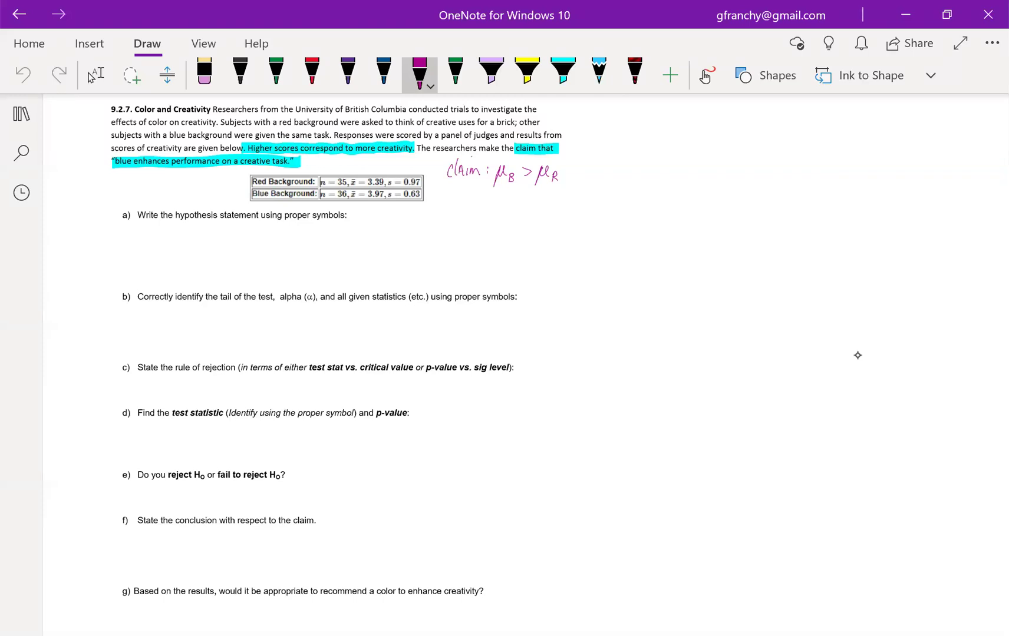
left_click_drag(475, 154, 544, 159)
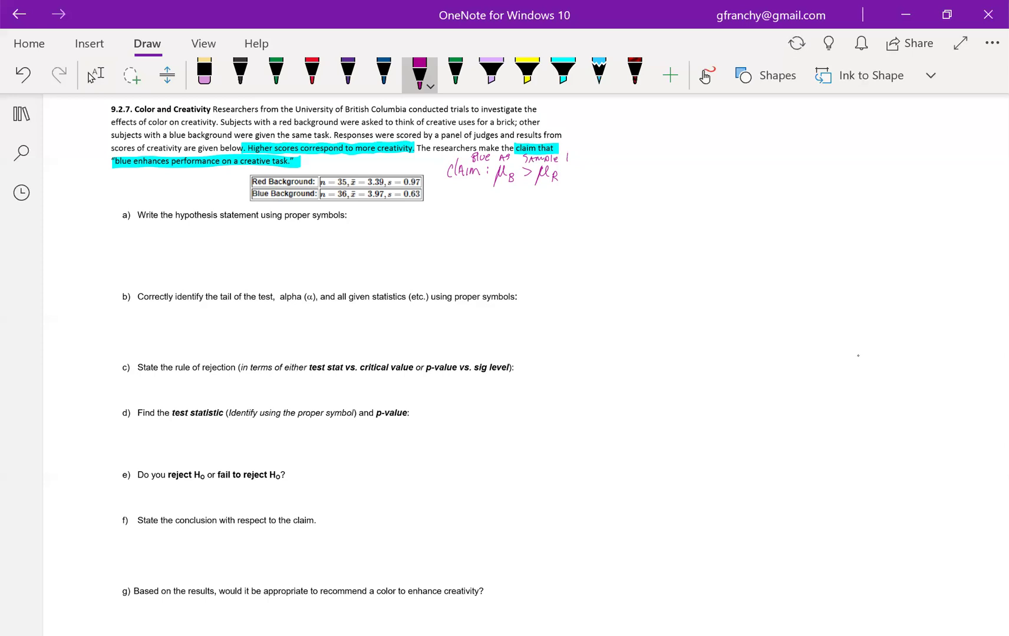
Step: Write 'OPPOSITE: μB ≤ μR' in red under the claim
left_click(312, 72)
left_click_drag(449, 191, 468, 198)
mouse_move(476, 192)
left_mouse_down()
mouse_move(502, 191)
mouse_move(494, 209)
mouse_move(505, 192)
mouse_move(513, 202)
mouse_move(542, 195)
mouse_move(535, 211)
mouse_move(547, 194)
mouse_move(556, 204)
mouse_move(531, 193)
left_mouse_up()
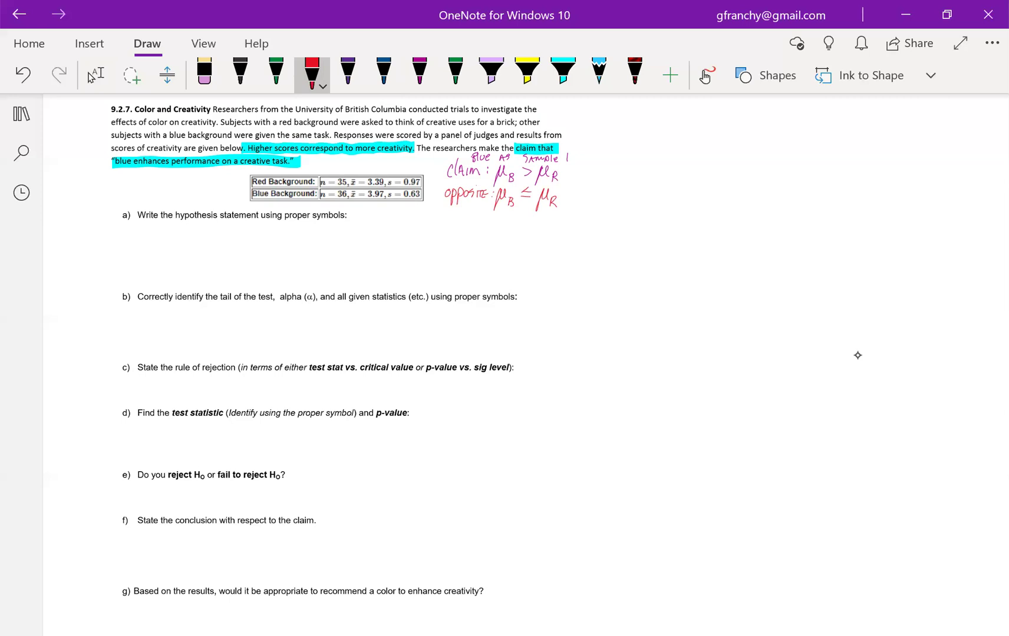
Step: In black, write the bracketed hypotheses H₀: μB = μR and HA: μB > μR under a)
left_click(240, 73)
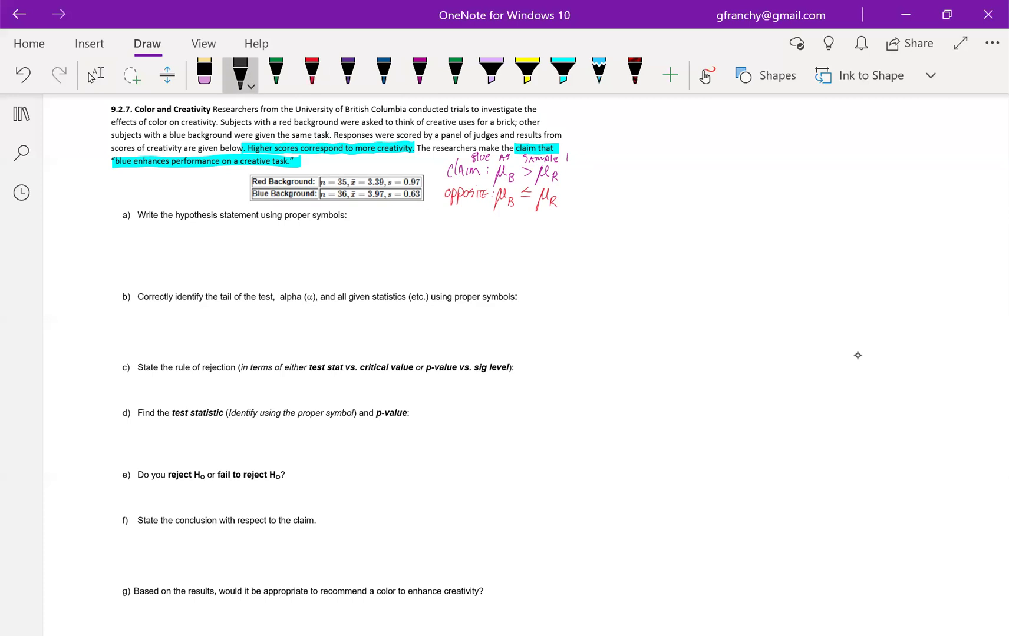
mouse_move(144, 227)
left_mouse_down()
mouse_move(128, 246)
mouse_move(137, 282)
mouse_move(148, 251)
left_mouse_up()
left_click_drag(147, 241, 161, 244)
mouse_move(147, 265)
left_mouse_down()
mouse_move(147, 285)
mouse_move(156, 272)
left_mouse_up()
mouse_move(154, 263)
left_mouse_down()
mouse_move(153, 283)
mouse_move(163, 283)
left_mouse_up()
left_click_drag(156, 278, 162, 277)
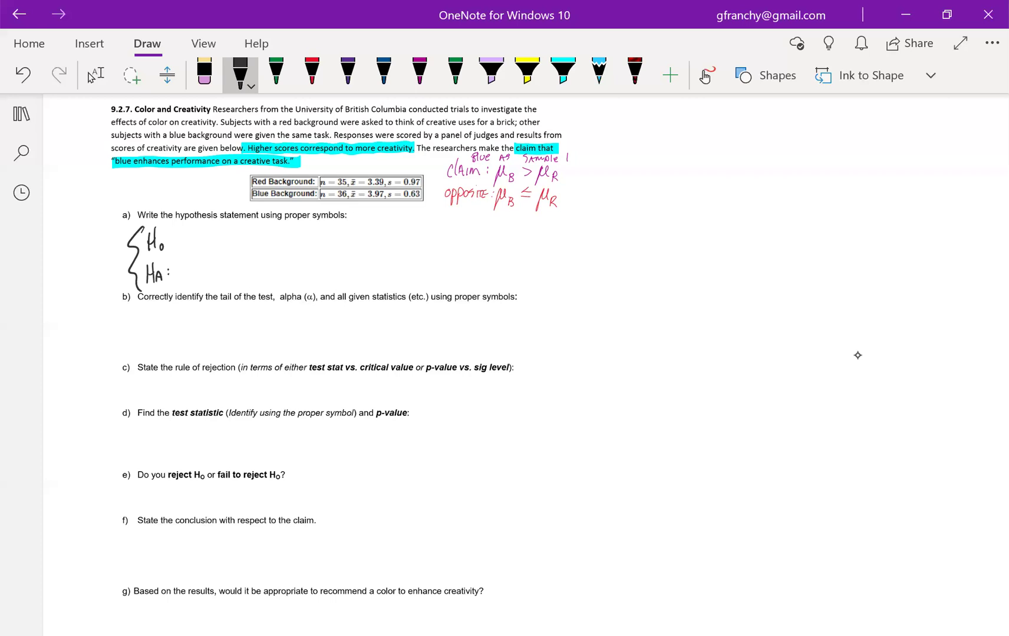
mouse_move(183, 232)
left_mouse_down()
mouse_move(190, 276)
mouse_move(198, 255)
mouse_move(189, 290)
left_mouse_up()
mouse_move(247, 233)
left_mouse_down()
mouse_move(241, 257)
mouse_move(254, 248)
mouse_move(261, 255)
mouse_move(237, 293)
mouse_move(252, 266)
mouse_move(261, 283)
left_mouse_up()
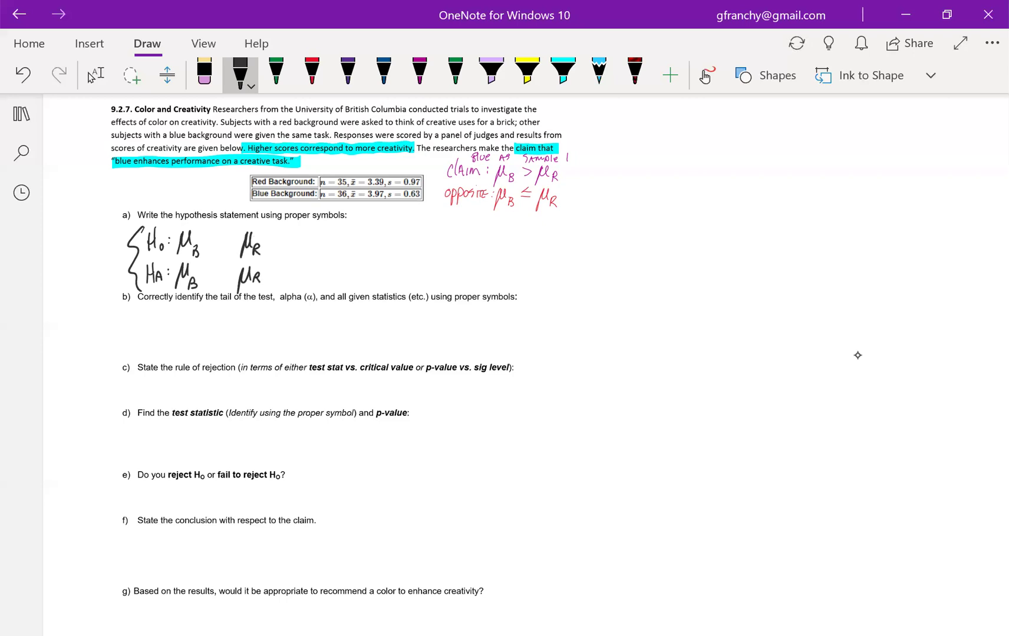
mouse_move(209, 239)
left_mouse_down()
mouse_move(235, 236)
mouse_move(219, 246)
mouse_move(232, 247)
left_mouse_up()
left_click_drag(218, 268, 219, 286)
Step: In green, mark H₀ with R, underline the claim, and circle S beside HA
left_click(455, 70)
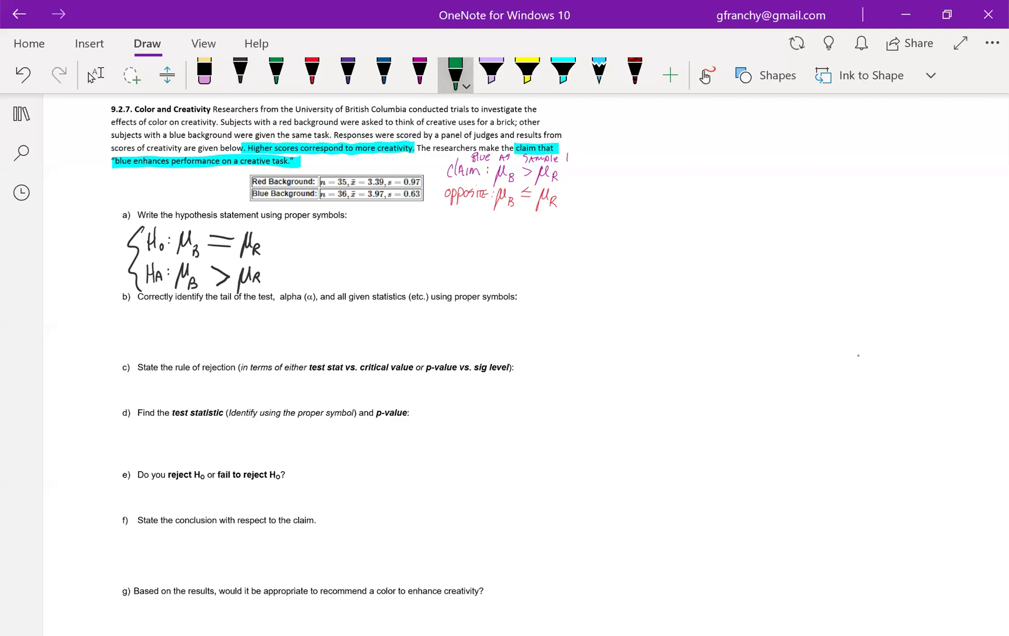
left_click_drag(289, 227, 288, 252)
mouse_move(285, 228)
left_mouse_down()
mouse_move(301, 252)
mouse_move(289, 277)
left_mouse_up()
left_click_drag(488, 185, 551, 183)
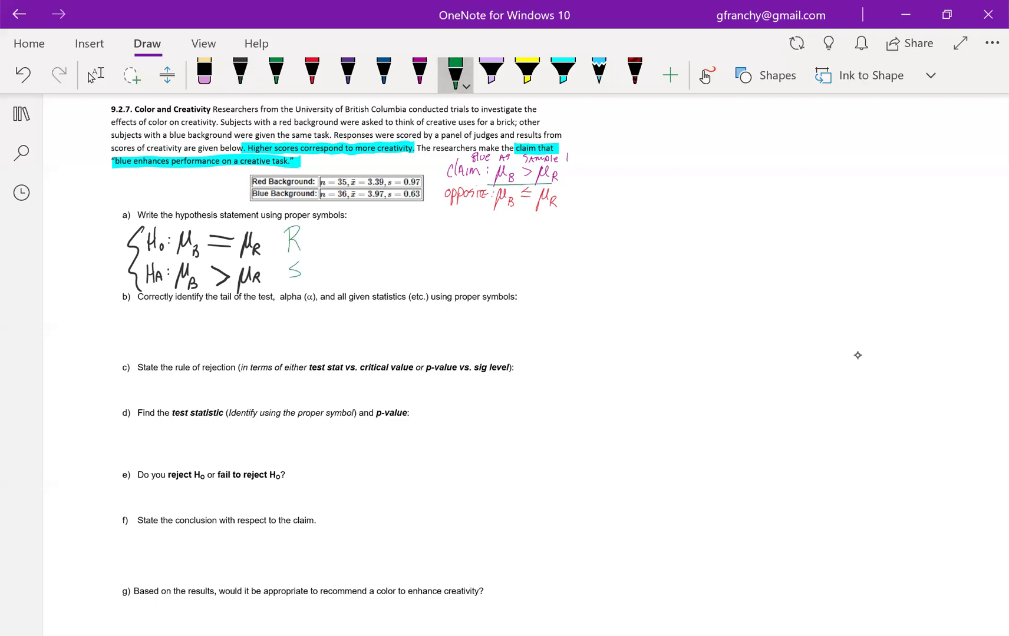
mouse_move(306, 258)
left_mouse_down()
mouse_move(306, 281)
mouse_move(280, 263)
mouse_move(314, 260)
left_mouse_up()
mouse_move(301, 259)
left_mouse_down()
mouse_move(308, 287)
mouse_move(281, 277)
mouse_move(303, 255)
left_mouse_up()
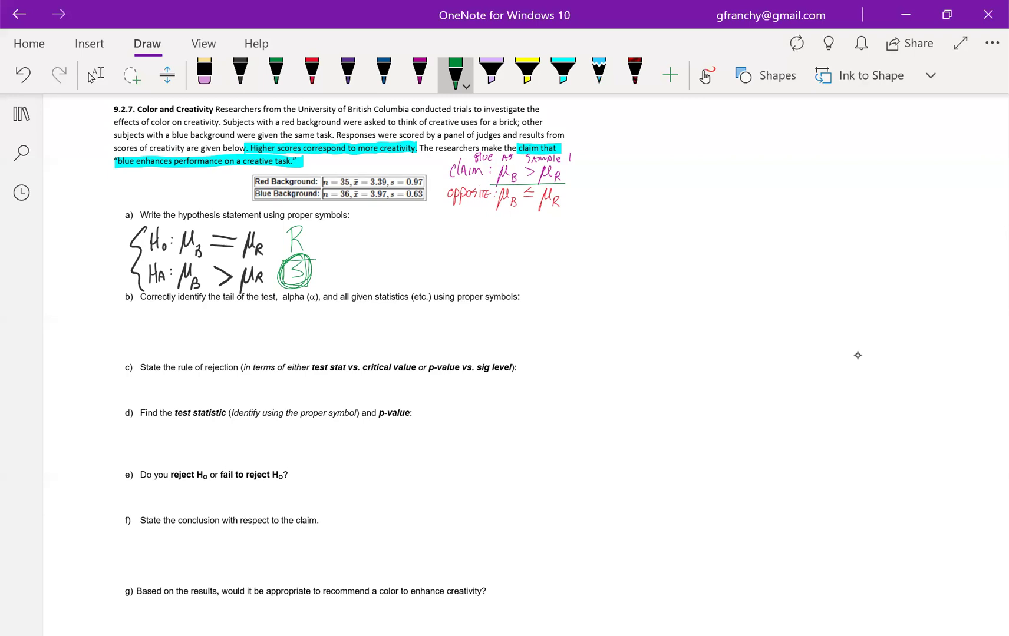
Step: Write 'Right Tail Test' and 'α = 0.05' in magenta under b), erasing a miswritten letter
left_click(419, 71)
mouse_move(154, 310)
left_mouse_down()
mouse_move(177, 330)
mouse_move(215, 309)
left_mouse_up()
mouse_move(210, 310)
left_mouse_down()
mouse_move(211, 322)
mouse_move(223, 321)
left_mouse_up()
left_click_drag(229, 311, 224, 320)
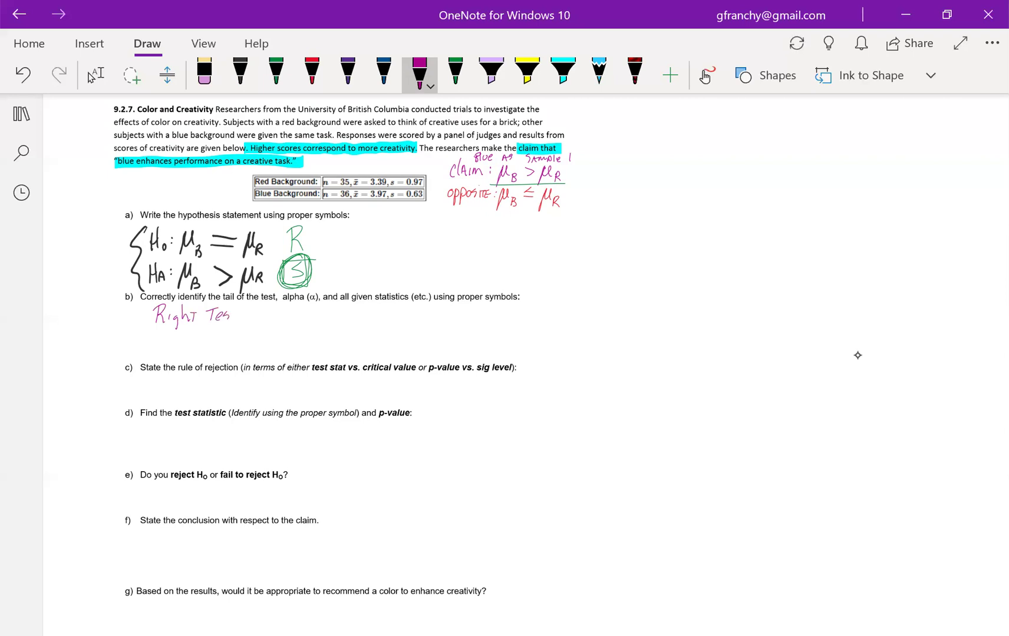
left_click(204, 71)
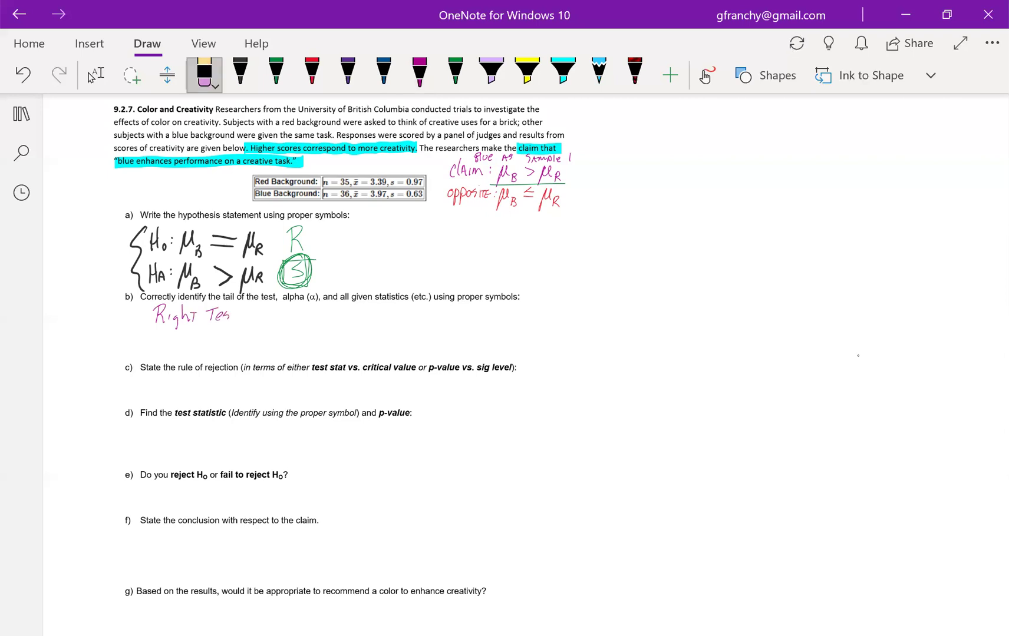
left_click_drag(230, 314, 215, 318)
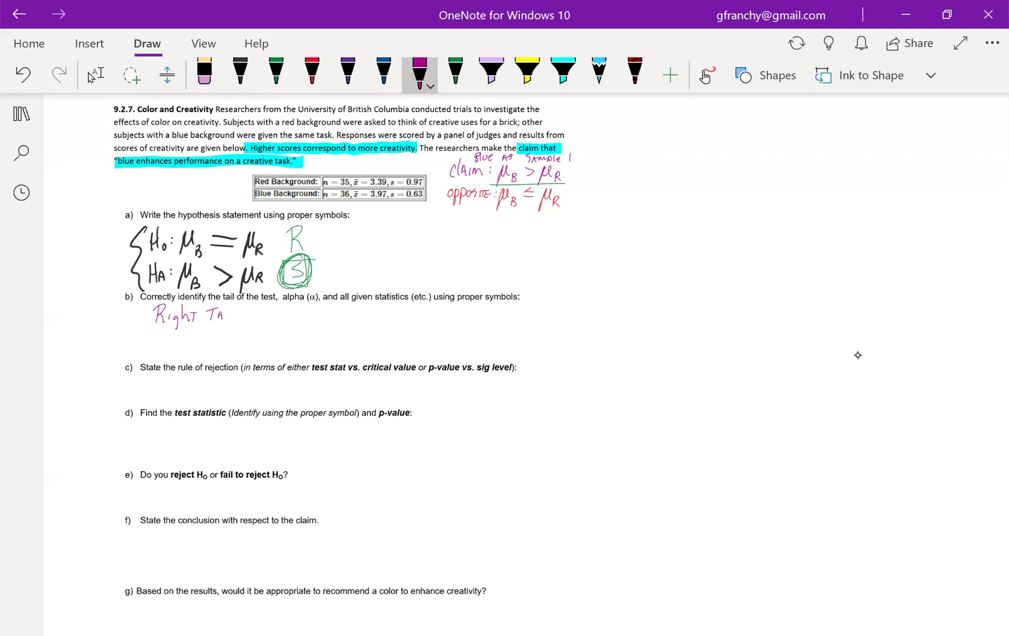
mouse_move(231, 305)
left_mouse_down()
mouse_move(232, 320)
mouse_move(260, 318)
left_mouse_up()
mouse_move(177, 336)
left_mouse_down()
mouse_move(163, 349)
mouse_move(211, 333)
mouse_move(239, 346)
left_mouse_up()
left_click(219, 345)
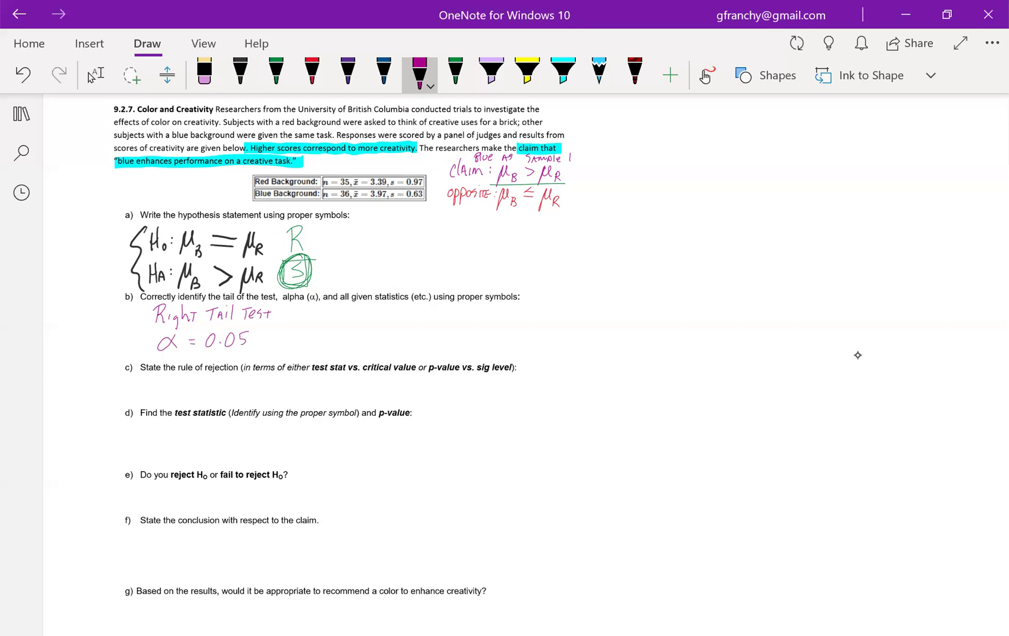
Step: Draw an arrow back to the table and label the red row Sample 2, blue Sample 1
mouse_move(349, 340)
left_mouse_down()
mouse_move(533, 333)
mouse_move(553, 296)
mouse_move(512, 248)
mouse_move(388, 214)
mouse_move(99, 194)
mouse_move(197, 186)
left_mouse_up()
left_click_drag(198, 183, 208, 191)
mouse_move(213, 171)
left_mouse_down()
mouse_move(213, 186)
mouse_move(239, 185)
mouse_move(190, 202)
mouse_move(216, 200)
left_mouse_up()
left_click_drag(218, 199, 225, 195)
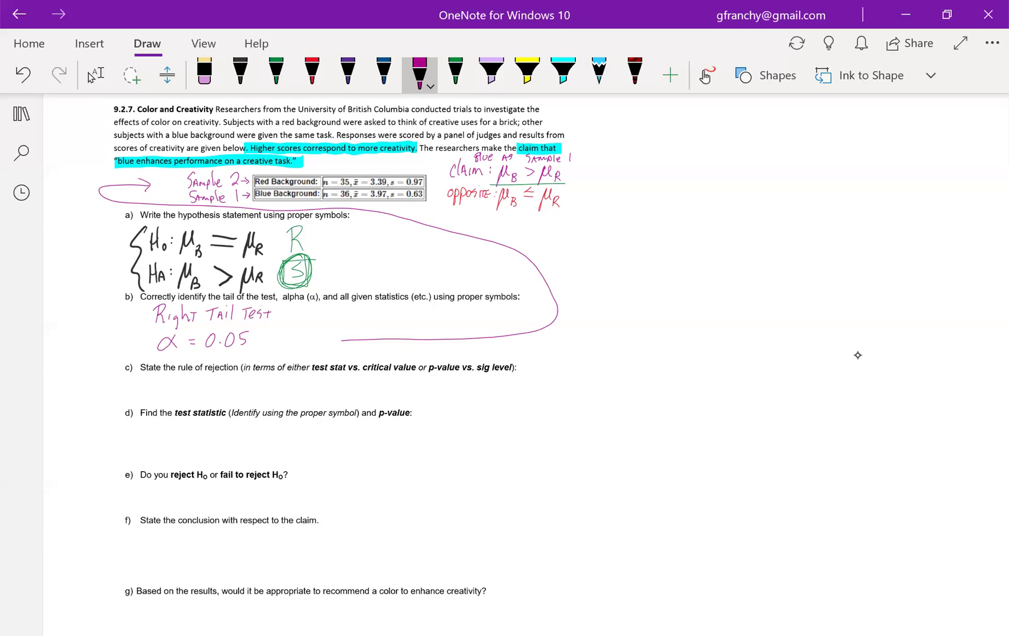
Step: In blue, write 'Reject H₀ if p-value ≤ 0.05' under c)
left_click(384, 72)
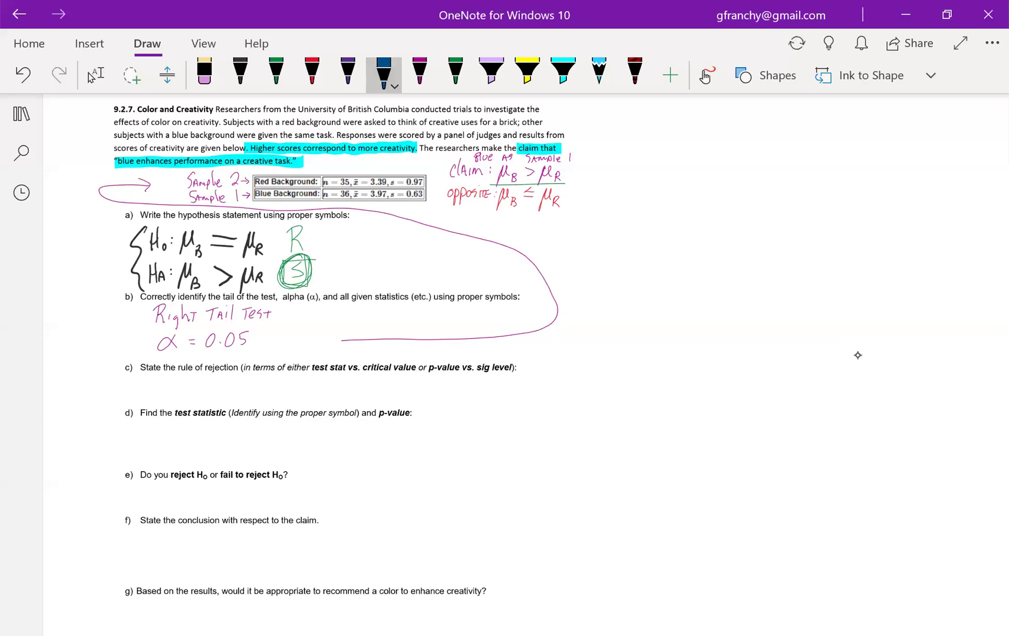
mouse_move(212, 379)
left_mouse_down()
mouse_move(212, 399)
mouse_move(214, 389)
left_mouse_up()
mouse_move(213, 387)
left_mouse_down()
mouse_move(217, 401)
mouse_move(229, 396)
left_mouse_up()
mouse_move(231, 392)
left_mouse_down()
mouse_move(234, 404)
mouse_move(260, 398)
left_mouse_up()
left_click_drag(252, 391, 298, 398)
left_click_drag(290, 390, 331, 398)
mouse_move(339, 376)
left_mouse_down()
mouse_move(335, 399)
mouse_move(368, 406)
mouse_move(366, 396)
mouse_move(411, 386)
left_mouse_up()
left_click_drag(414, 396, 427, 387)
mouse_move(428, 377)
left_mouse_down()
mouse_move(425, 395)
mouse_move(439, 390)
left_mouse_up()
left_click_drag(442, 392, 469, 389)
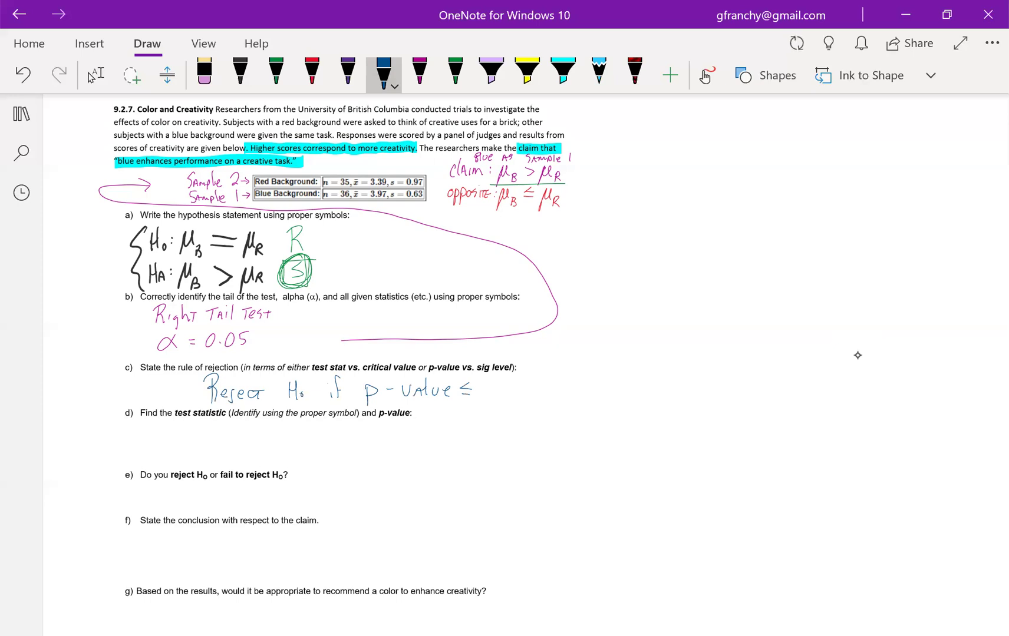
left_click_drag(488, 381, 511, 390)
Step: Write blank 't =' and 'p-value =' entries under d), then choose Lasso Select
mouse_move(211, 428)
left_mouse_down()
mouse_move(212, 455)
mouse_move(218, 434)
left_mouse_up()
left_click_drag(370, 431, 371, 452)
mouse_move(370, 433)
left_mouse_down()
mouse_move(371, 441)
mouse_move(407, 429)
left_mouse_up()
mouse_move(407, 443)
left_mouse_down()
mouse_move(438, 429)
mouse_move(446, 439)
mouse_move(474, 429)
left_mouse_up()
left_click_drag(465, 437, 476, 437)
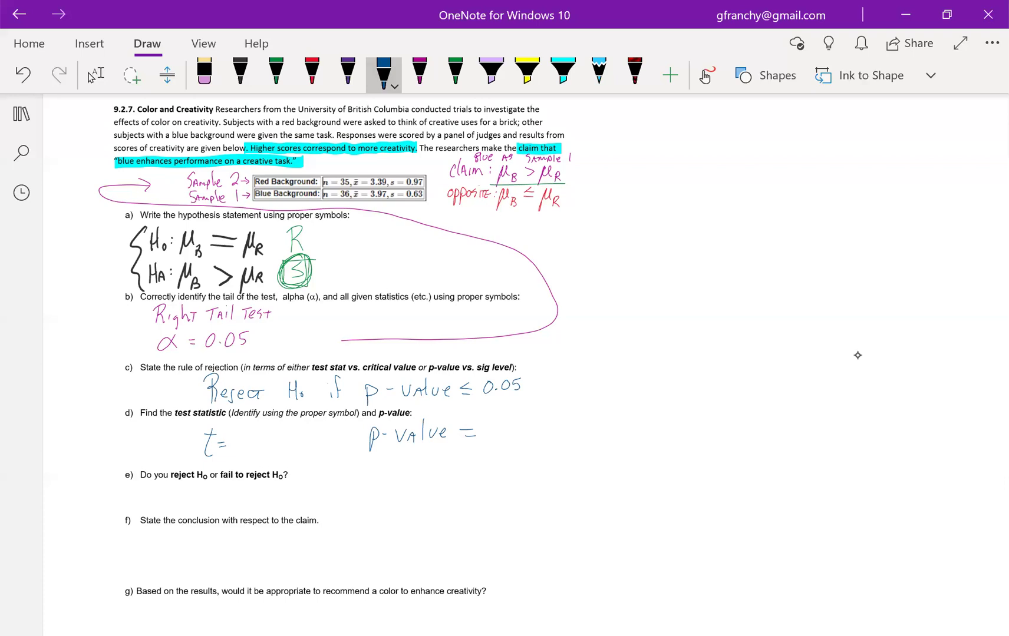
left_click(94, 73)
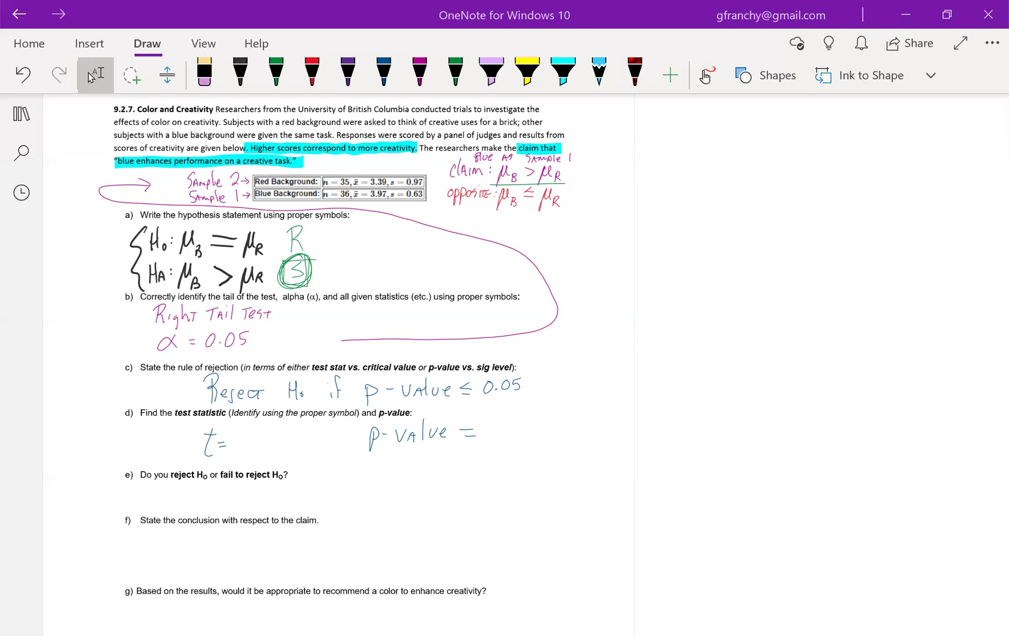
Step: Switch to Statdisk and go to Analysis > Hypothesis Testing > Mean-Two Independent Samples
key("alt+Tab")
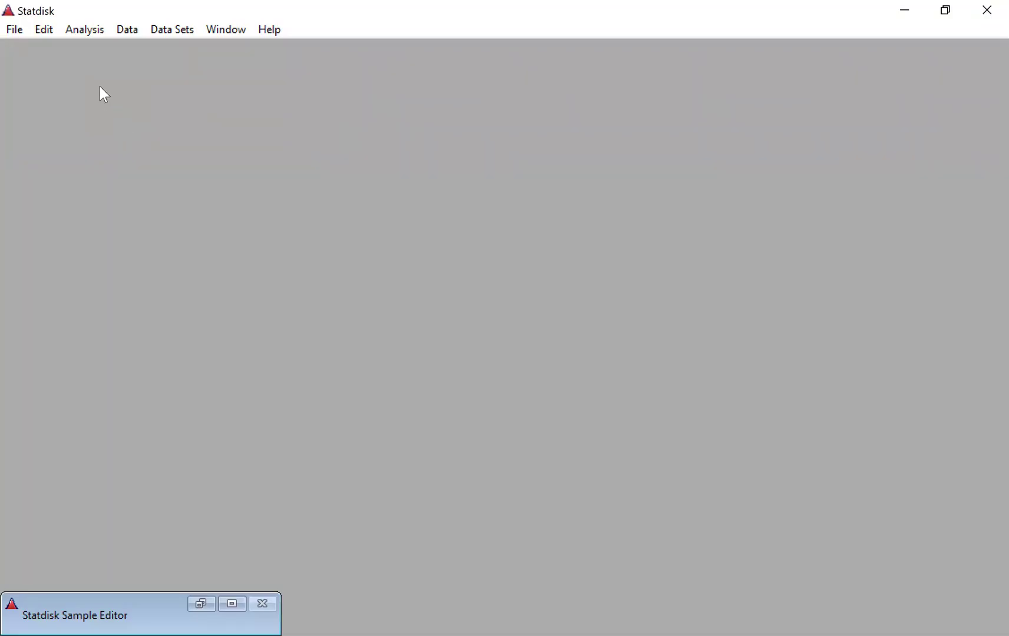
left_click(95, 29)
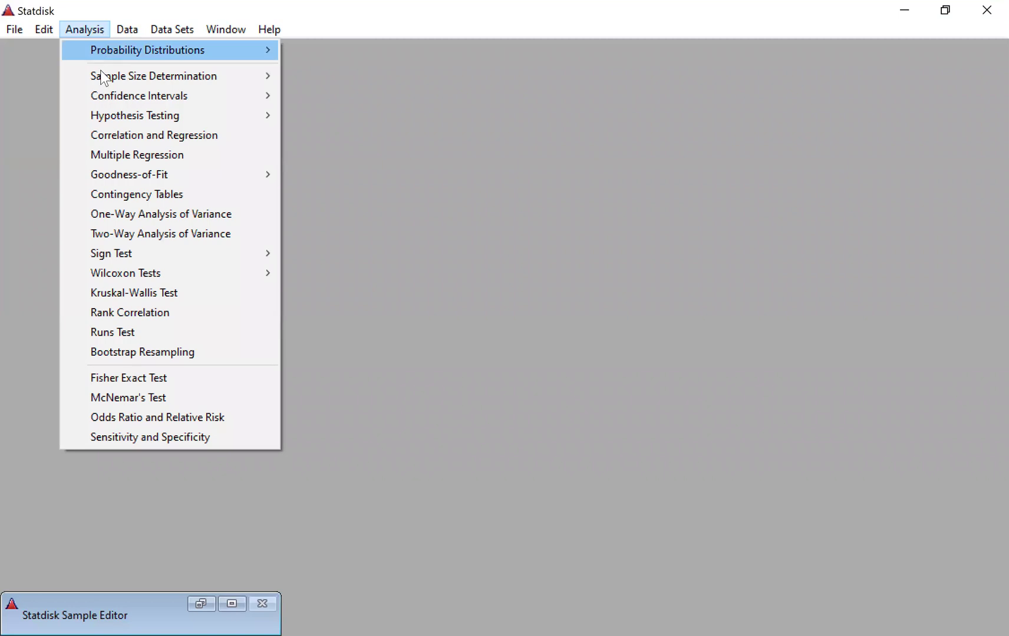
mouse_move(205, 116)
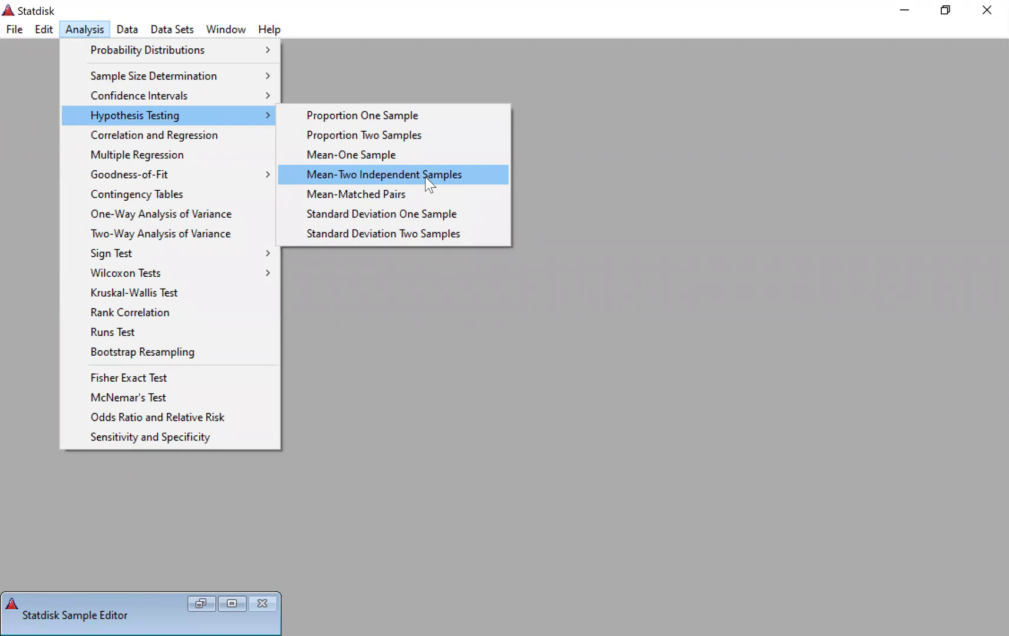
Step: Open the two-sample test and set the alternative to mean 1 > mean 2 at 0.05 significance
left_click(430, 185)
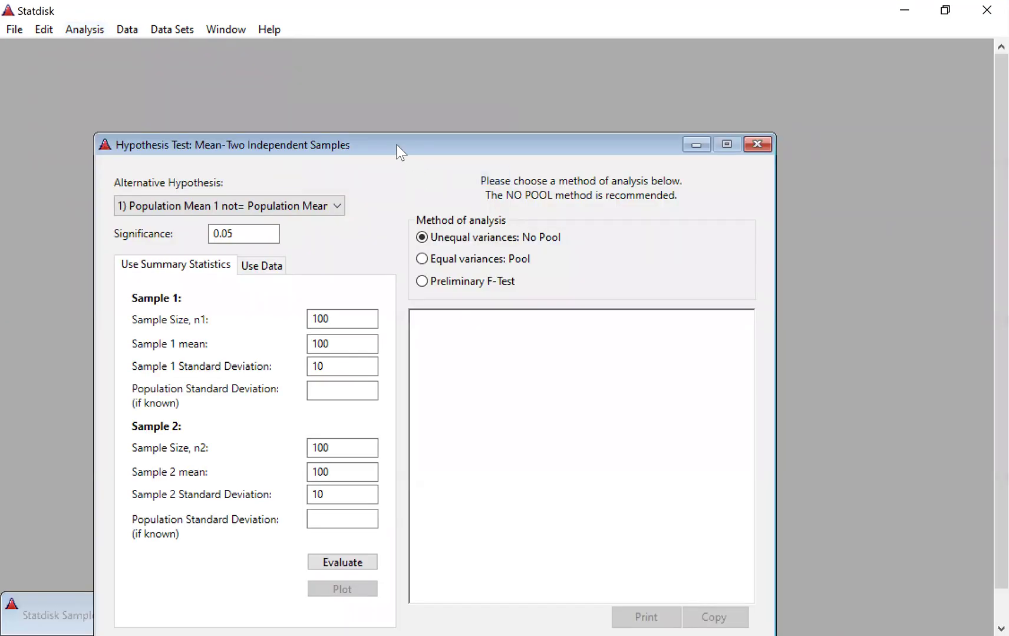
left_click_drag(396, 145, 309, 53)
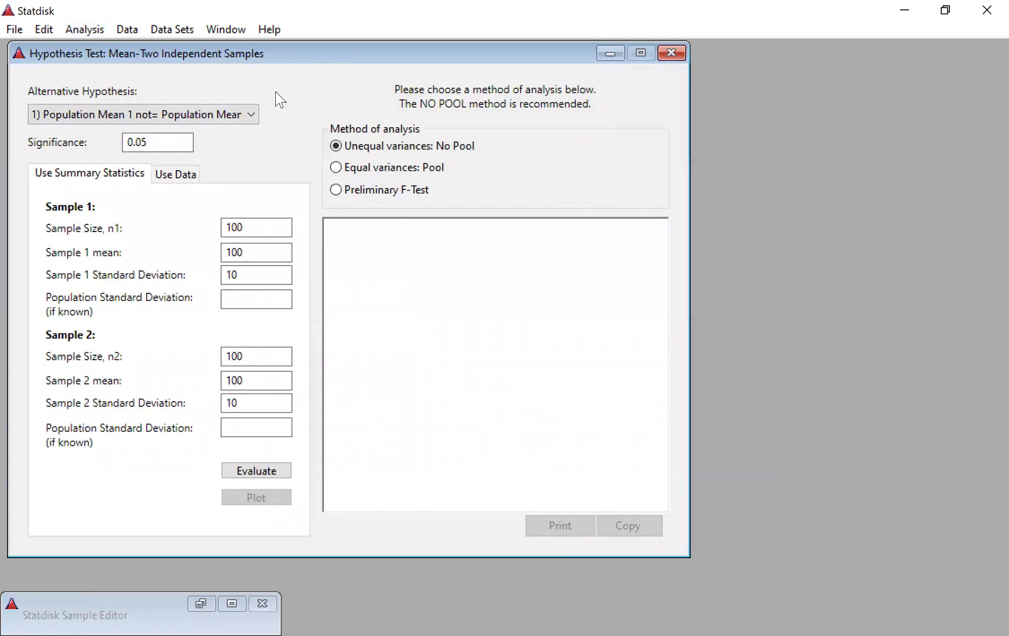
left_click(247, 115)
left_click(230, 147)
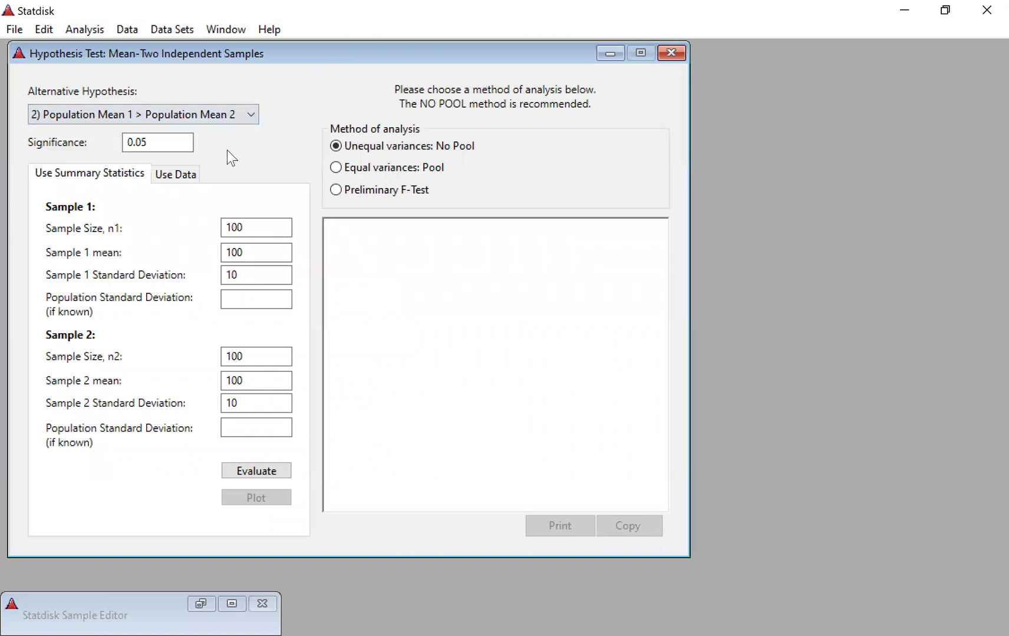
left_click(153, 144)
Step: Enter sample 1: n 36, mean 3.97, standard deviation 0.63
left_click_drag(252, 232, 211, 231)
type("36")
left_click_drag(247, 254, 214, 255)
type("3.97")
left_click_drag(252, 277, 214, 273)
type("0.63")
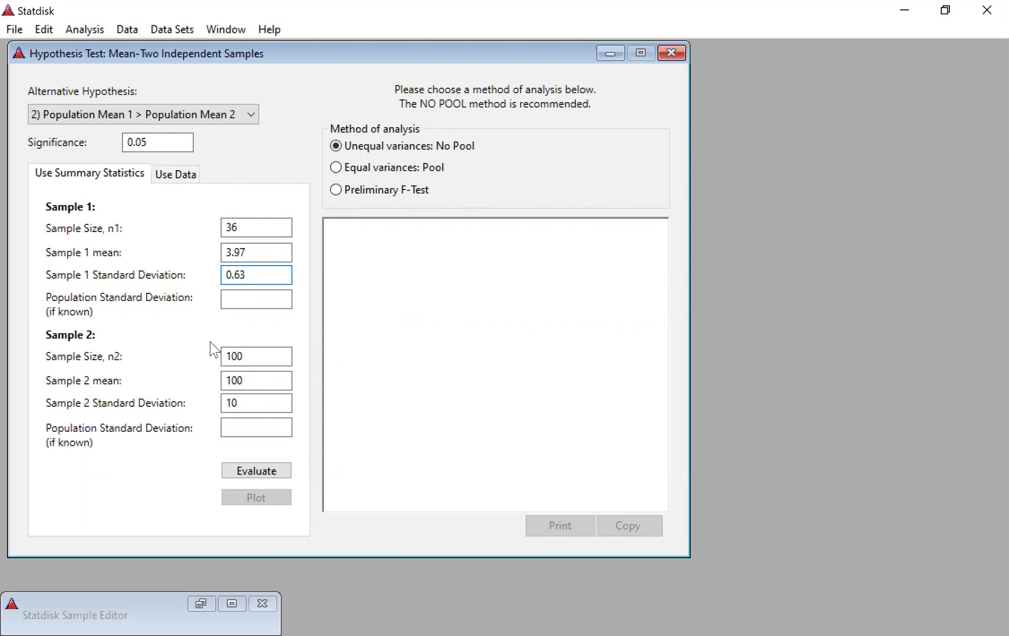
Step: Enter sample 2: n 35, mean 3.39, standard deviation 0.97, keeping unequal variances, no pooling
left_click_drag(248, 355, 214, 357)
type("35")
left_click_drag(246, 386, 221, 390)
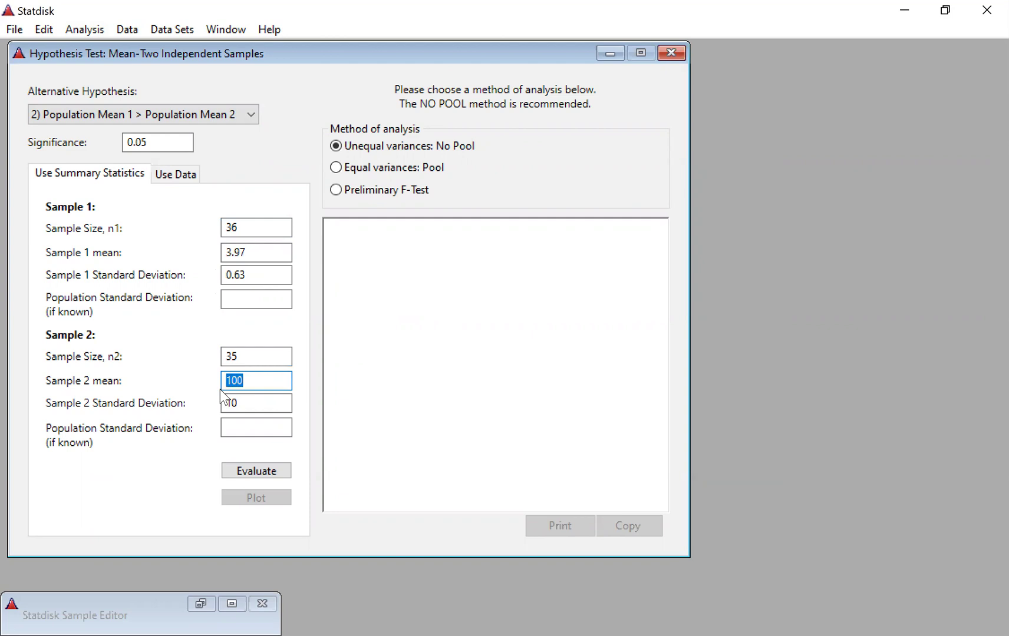
type("3.39")
left_click_drag(245, 412, 219, 409)
type("0.97")
left_click(467, 146)
Step: Evaluate the test, plot the t distribution, and select the output showing t = 2.9790, P = 0.0021
left_click(254, 475)
left_click(254, 499)
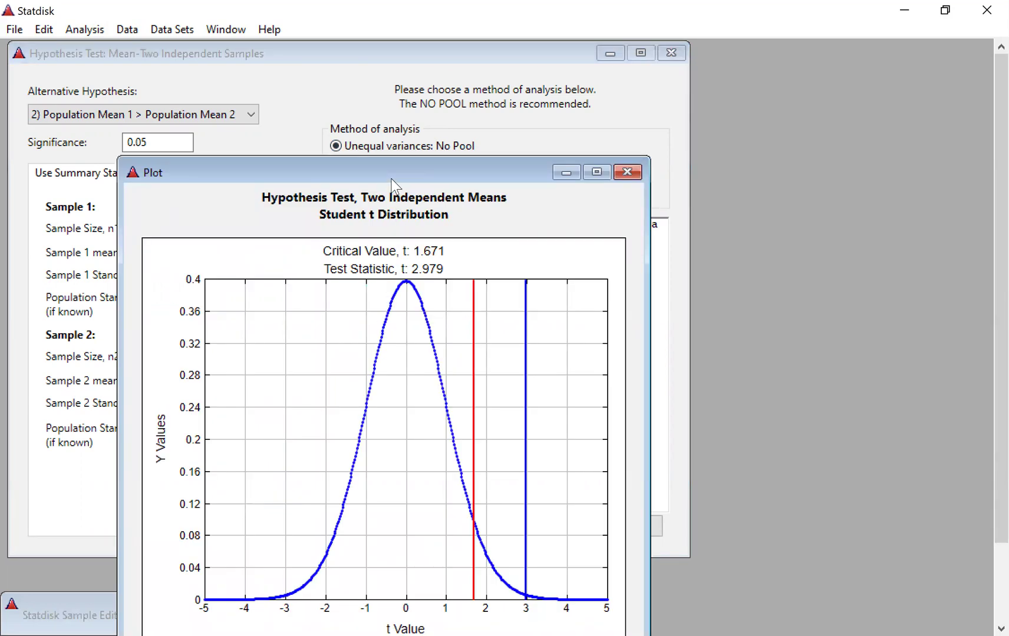
left_click_drag(393, 179, 732, 118)
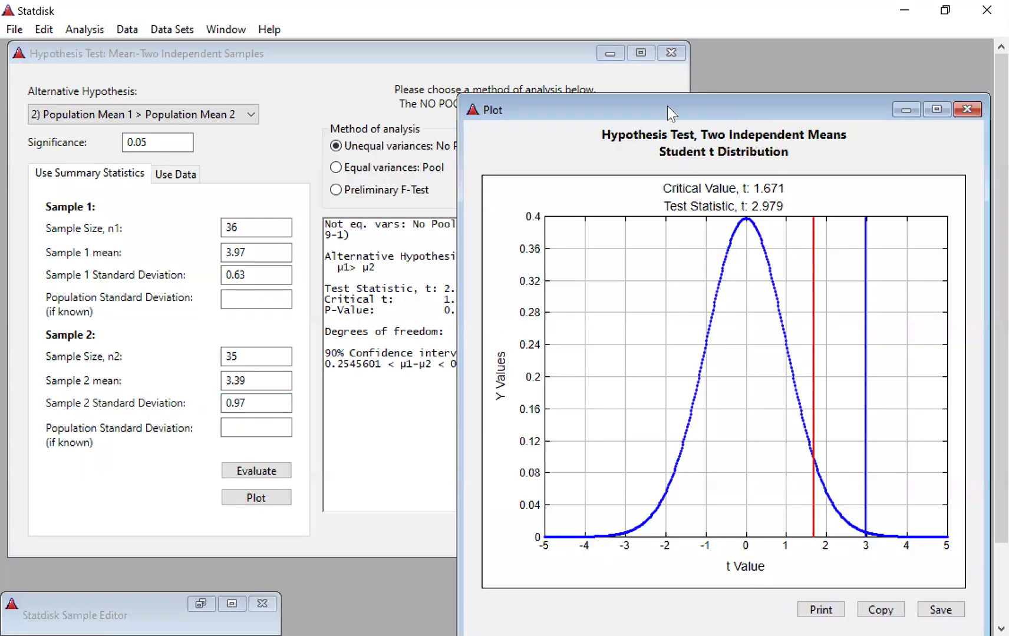
left_click(605, 79)
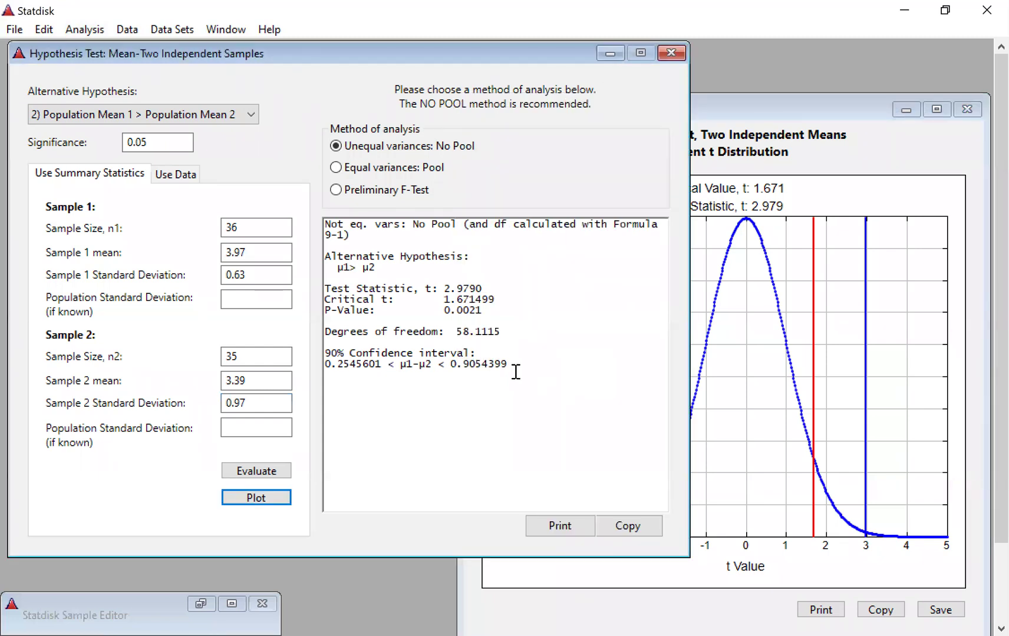
left_click_drag(514, 367, 328, 229)
key("ctrl+c")
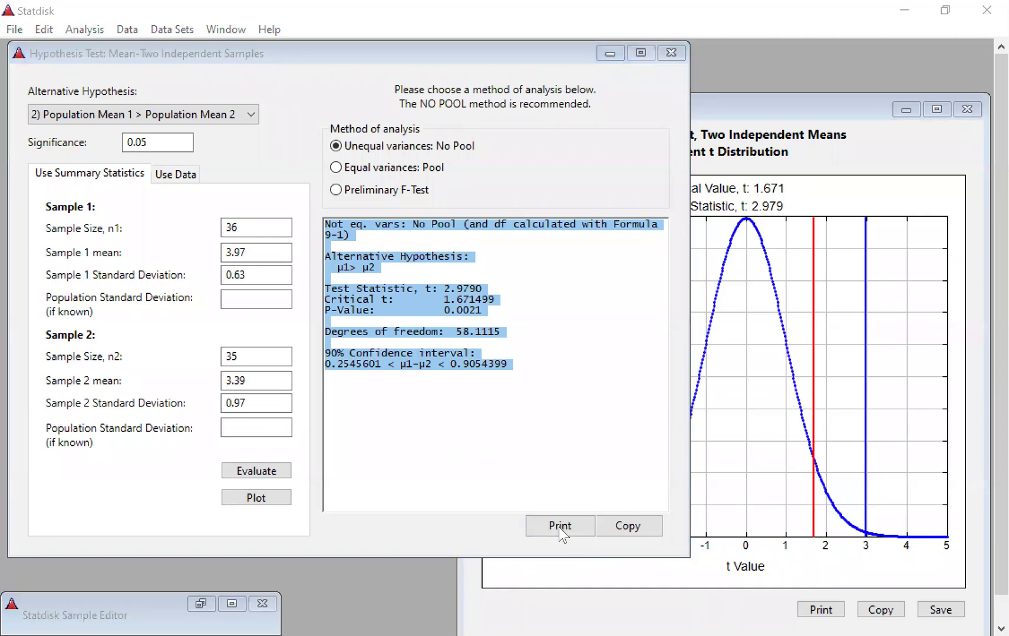
Step: Paste the Statdisk test output beside the OneNote worksheet
key("alt+Tab")
left_click(656, 380)
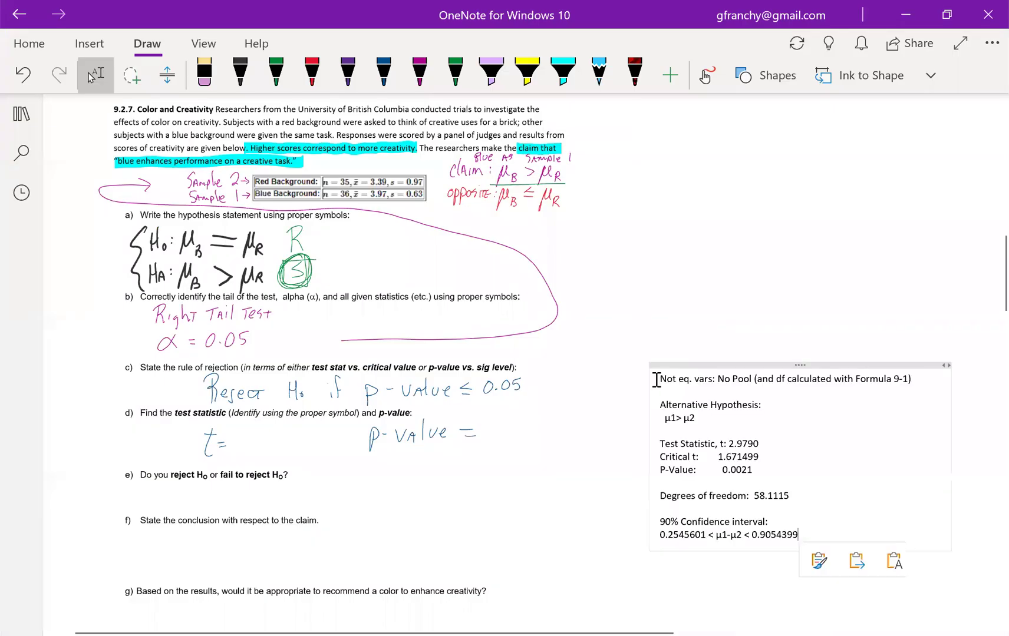
key("ctrl+v")
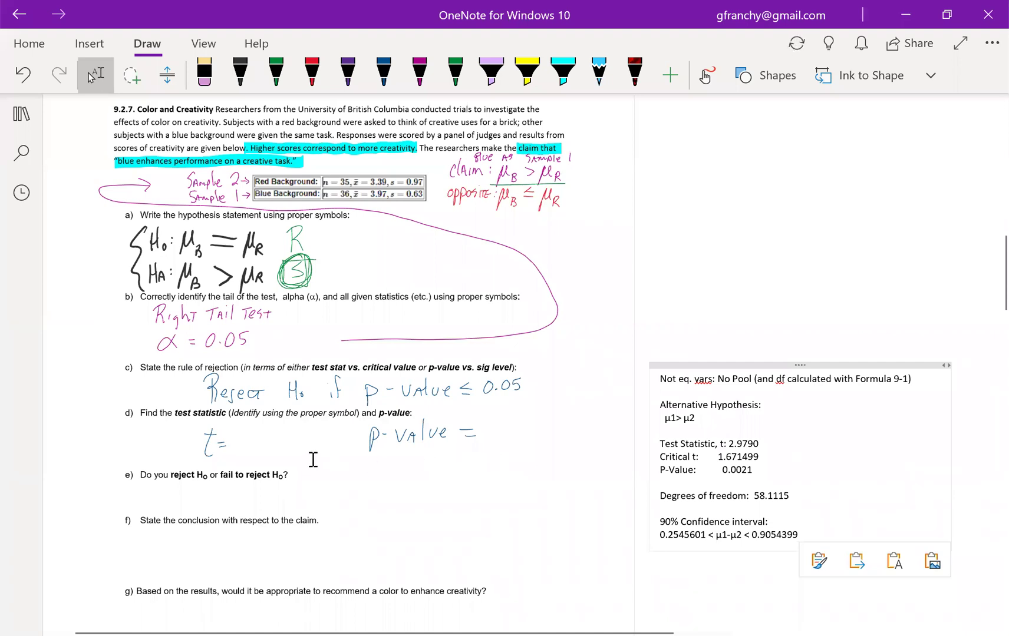
left_click(250, 437)
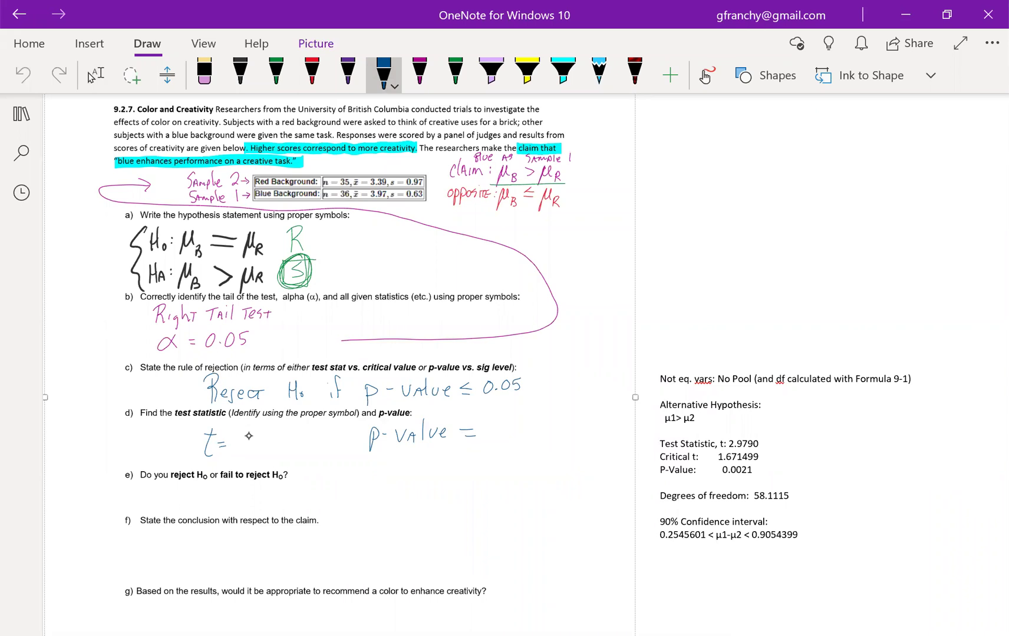
Step: Fill in part d) by hand: t = 2.979 and p-value = 0.0021
mouse_move(240, 434)
left_mouse_down()
mouse_move(247, 452)
mouse_move(273, 454)
left_mouse_up()
left_click(250, 452)
left_click_drag(289, 434, 289, 455)
left_click_drag(494, 425, 493, 438)
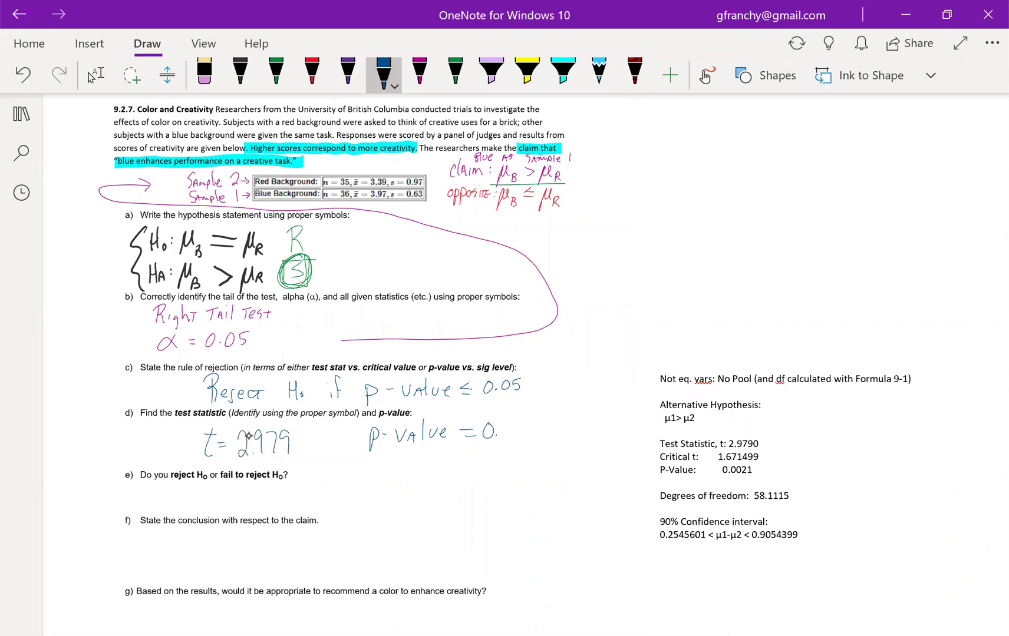
left_click_drag(511, 425, 544, 435)
left_click(420, 71)
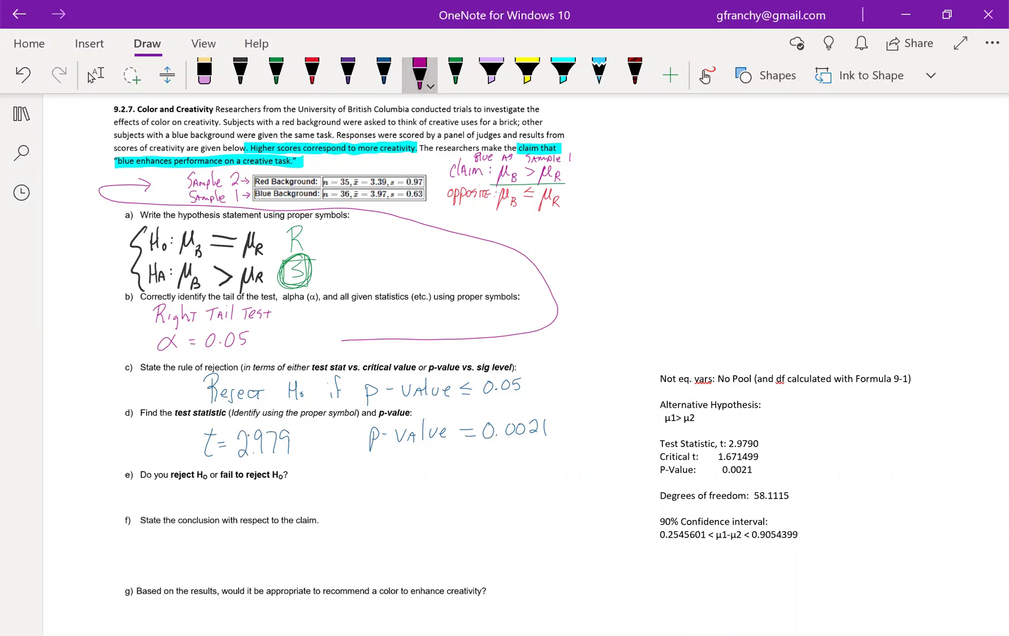
Step: Write 'Reject Ho' in magenta under e)
mouse_move(243, 488)
left_mouse_down()
mouse_move(244, 507)
mouse_move(266, 506)
left_mouse_up()
mouse_move(272, 498)
left_mouse_down()
mouse_move(270, 513)
mouse_move(314, 498)
left_mouse_up()
mouse_move(328, 485)
left_mouse_down()
mouse_move(326, 509)
mouse_move(339, 506)
left_mouse_up()
left_click_drag(349, 496, 348, 496)
Step: Begin the f) conclusion with 'We have Sufficient Evidence To'
mouse_move(143, 530)
left_mouse_down()
mouse_move(160, 530)
mouse_move(169, 549)
mouse_move(209, 546)
mouse_move(213, 536)
left_mouse_up()
left_click_drag(216, 541, 351, 541)
mouse_move(244, 528)
left_mouse_down()
mouse_move(238, 537)
mouse_move(258, 541)
left_mouse_up()
left_click_drag(266, 534, 306, 539)
mouse_move(310, 540)
left_mouse_down()
mouse_move(353, 528)
mouse_move(359, 540)
left_mouse_up()
mouse_move(361, 538)
left_mouse_down()
mouse_move(366, 529)
mouse_move(372, 537)
left_mouse_up()
mouse_move(377, 532)
left_mouse_down()
mouse_move(380, 517)
mouse_move(388, 534)
left_mouse_up()
mouse_move(388, 534)
left_mouse_down()
mouse_move(404, 524)
mouse_move(427, 534)
left_mouse_up()
left_click_drag(422, 523, 438, 524)
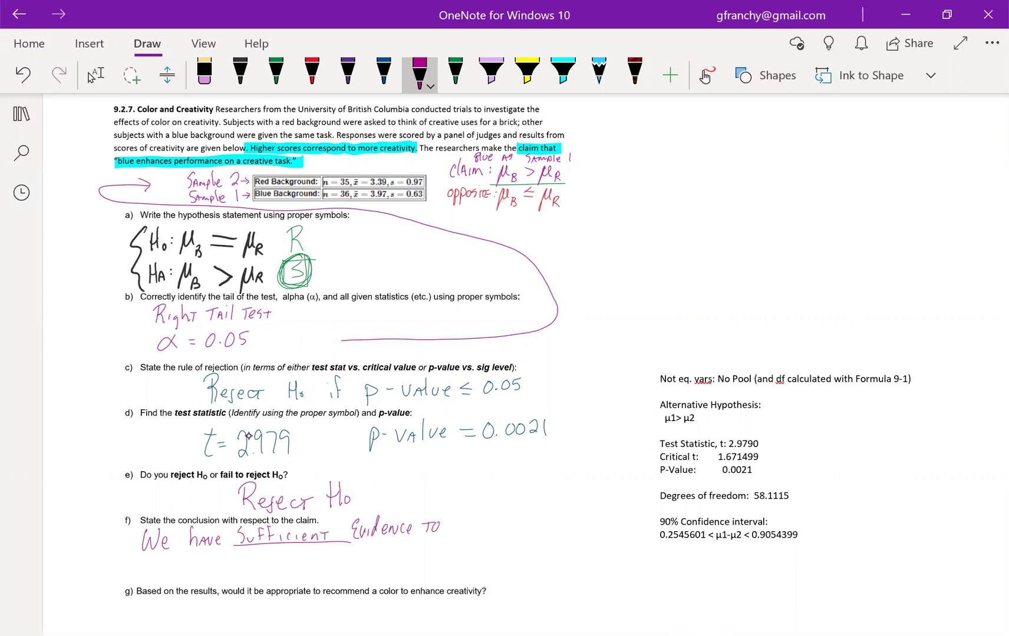
Step: In green, retrace the circle in part a) and continue with 'Support the Claim that'
left_click(455, 71)
mouse_move(310, 284)
left_mouse_down()
mouse_move(311, 259)
mouse_move(314, 277)
mouse_move(284, 281)
left_mouse_up()
left_click_drag(284, 265, 287, 284)
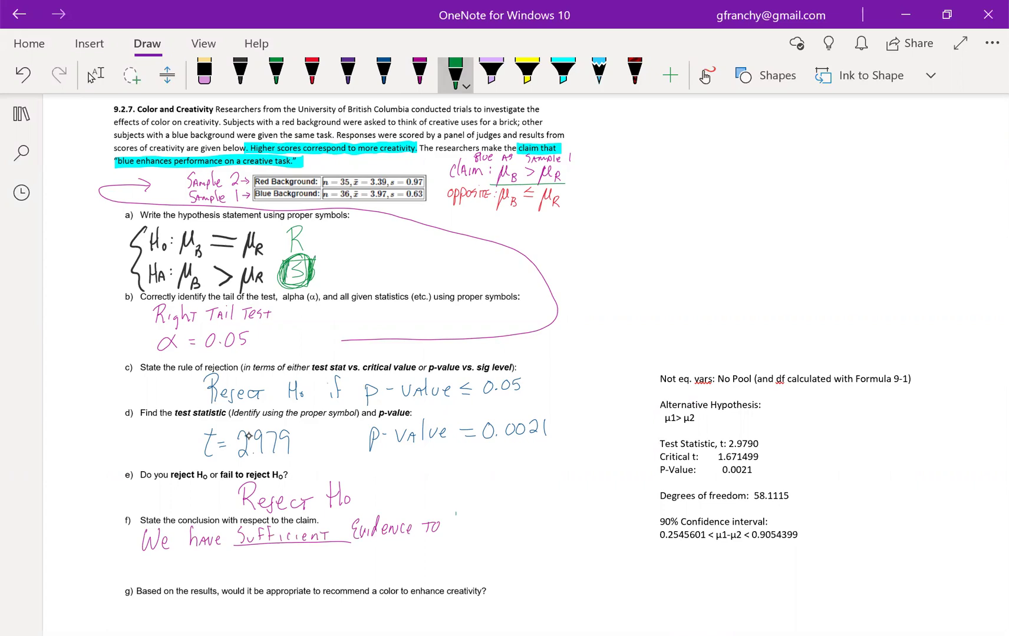
mouse_move(456, 513)
left_mouse_down()
mouse_move(450, 537)
mouse_move(465, 528)
left_mouse_up()
left_click_drag(466, 526, 475, 542)
left_click_drag(476, 527, 492, 526)
left_click_drag(493, 525, 537, 532)
left_click_drag(549, 510, 547, 534)
left_click_drag(558, 518, 564, 530)
left_click_drag(561, 523, 587, 531)
mouse_move(583, 518)
left_mouse_down()
mouse_move(597, 516)
mouse_move(594, 531)
left_mouse_up()
mouse_move(594, 523)
left_mouse_down()
mouse_move(601, 531)
mouse_move(604, 518)
left_mouse_up()
left_click_drag(603, 518, 607, 530)
left_click_drag(611, 519, 611, 530)
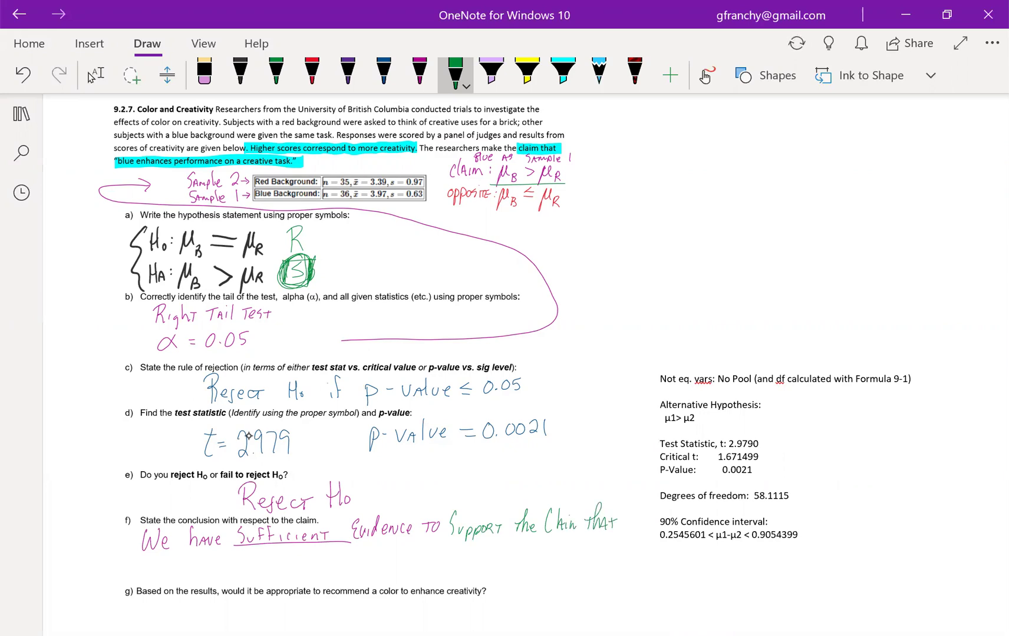
Step: In blue, finish with the quoted claim "Blue Enhances performance on A Creative TASK"
left_click(384, 72)
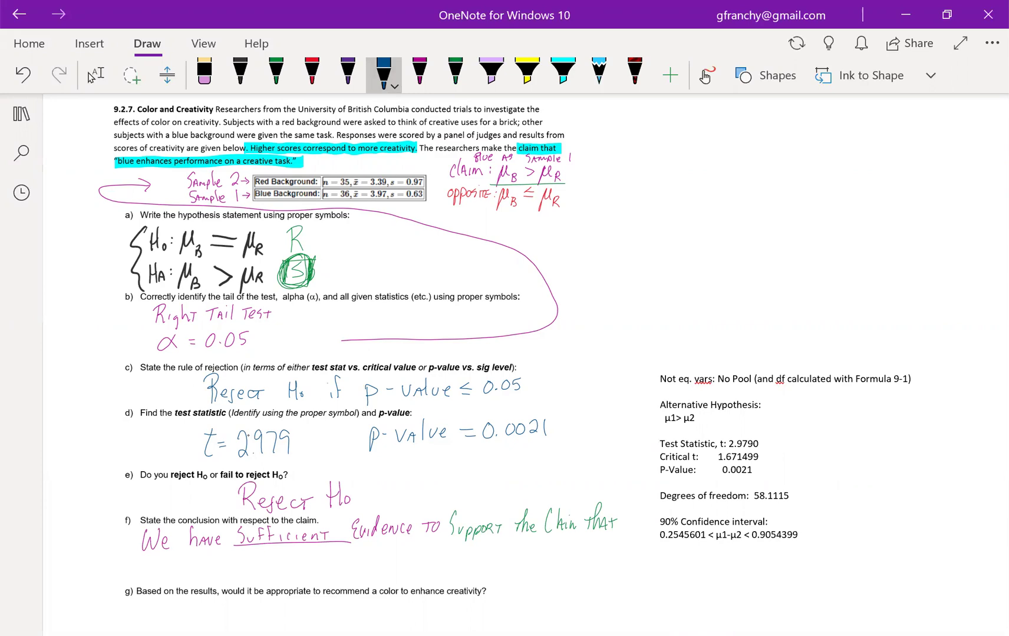
left_click_drag(149, 561, 161, 583)
mouse_move(161, 561)
left_mouse_down()
mouse_move(164, 585)
mouse_move(175, 581)
left_mouse_up()
mouse_move(177, 572)
left_mouse_down()
mouse_move(216, 565)
mouse_move(215, 581)
mouse_move(234, 582)
mouse_move(235, 567)
mouse_move(238, 581)
mouse_move(272, 577)
left_mouse_up()
left_click_drag(274, 566, 275, 571)
left_click_drag(277, 567, 308, 575)
left_click_drag(310, 574, 328, 566)
left_click_drag(328, 567, 371, 569)
mouse_move(376, 569)
left_mouse_down()
mouse_move(443, 576)
mouse_move(452, 567)
left_mouse_up()
left_click_drag(453, 572, 527, 574)
left_click_drag(534, 562, 534, 573)
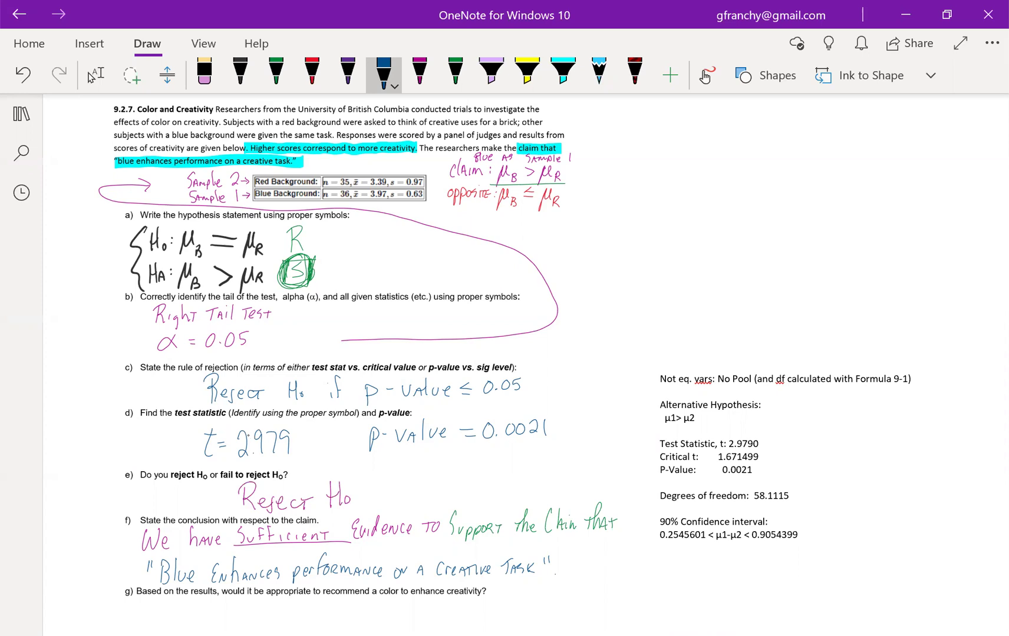
Step: Handwrite 'Yes, Recommend Blue over Red.' in purple ink under question g)
scroll(248, 436, "down", 2, "ctrl")
left_click(91, 77)
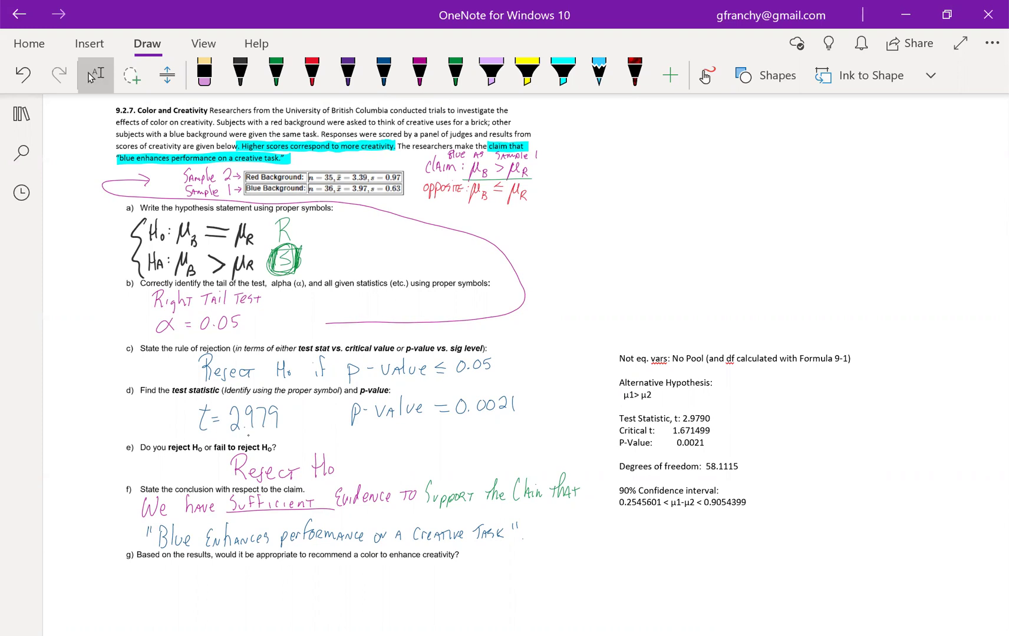
left_click(348, 74)
mouse_move(157, 566)
left_mouse_down()
mouse_move(161, 606)
mouse_move(194, 570)
mouse_move(189, 594)
left_mouse_up()
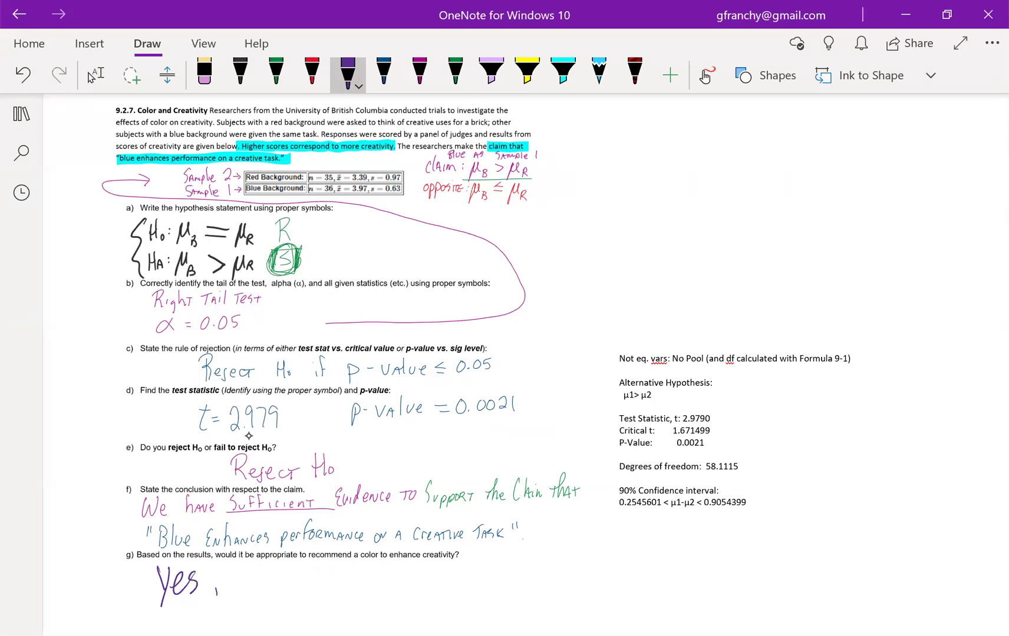
mouse_move(229, 565)
left_mouse_down()
mouse_move(242, 594)
mouse_move(232, 595)
mouse_move(257, 579)
mouse_move(286, 592)
left_mouse_up()
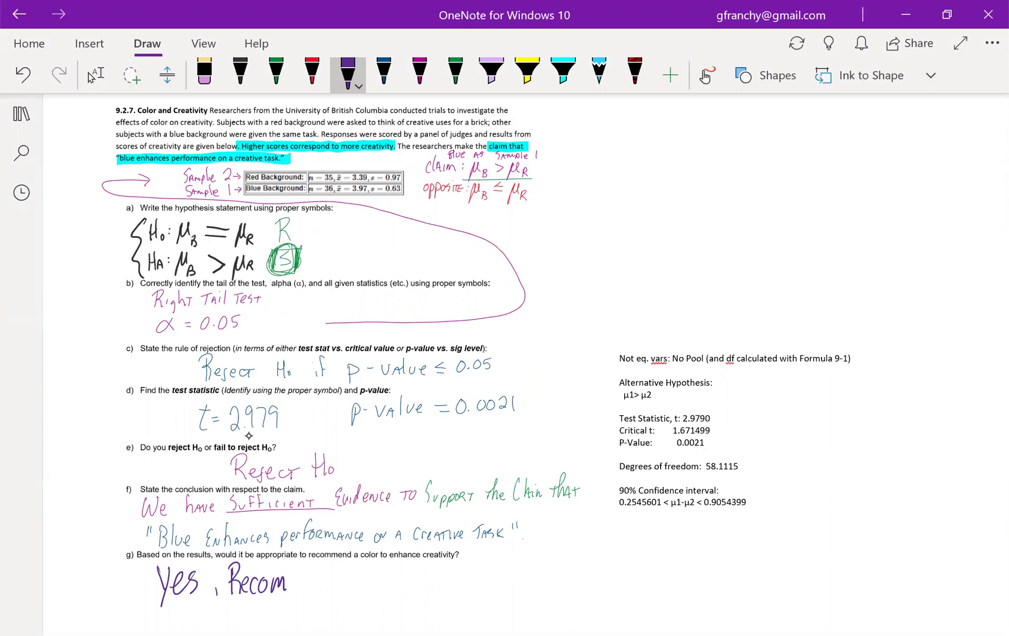
mouse_move(290, 577)
left_mouse_down()
mouse_move(293, 593)
mouse_move(333, 583)
mouse_move(357, 594)
left_mouse_up()
mouse_move(370, 561)
left_mouse_down()
mouse_move(367, 589)
mouse_move(380, 578)
mouse_move(388, 589)
mouse_move(441, 587)
left_mouse_up()
mouse_move(455, 560)
left_mouse_down()
mouse_move(455, 589)
mouse_move(482, 588)
left_mouse_up()
left_click_drag(487, 557, 494, 583)
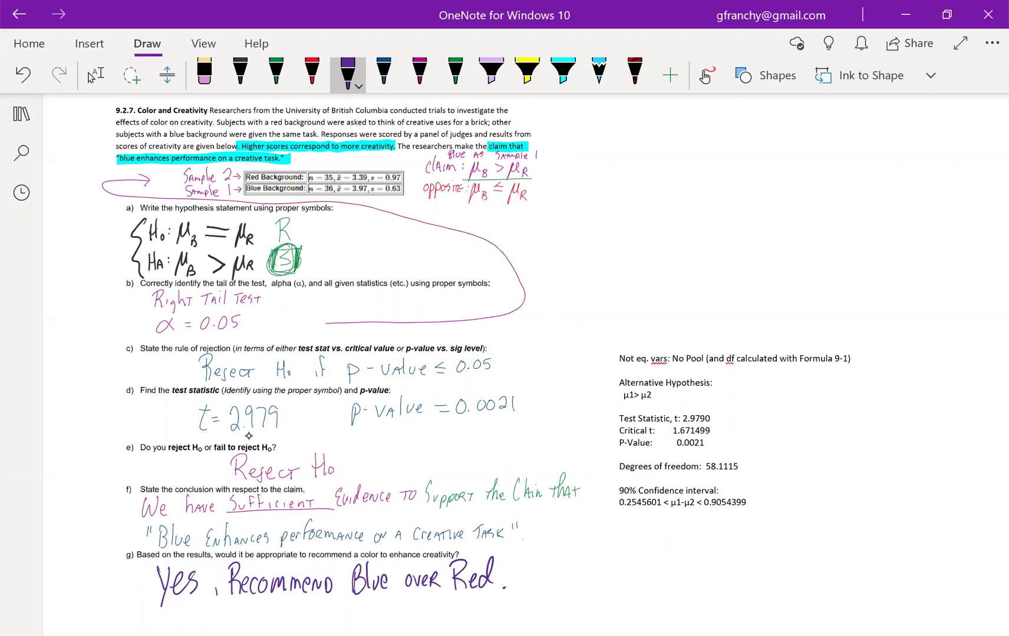
Step: Highlight 'Blue over Red' in the answer and the 90% confidence interval lines in yellow
left_click(527, 70)
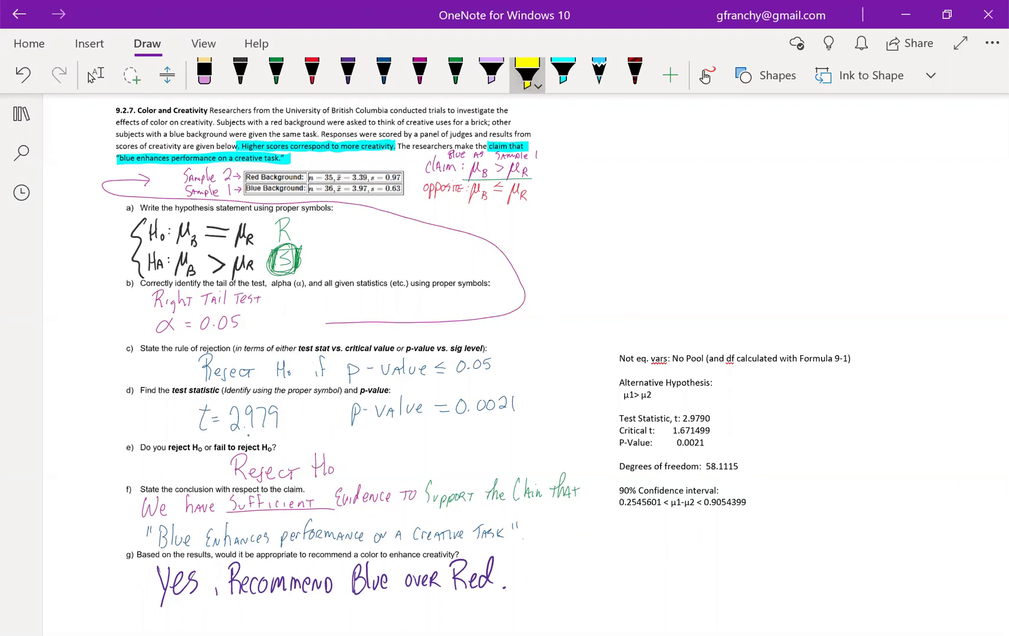
mouse_move(347, 573)
left_mouse_down()
mouse_move(495, 570)
mouse_move(341, 593)
left_mouse_up()
left_click_drag(499, 576, 510, 591)
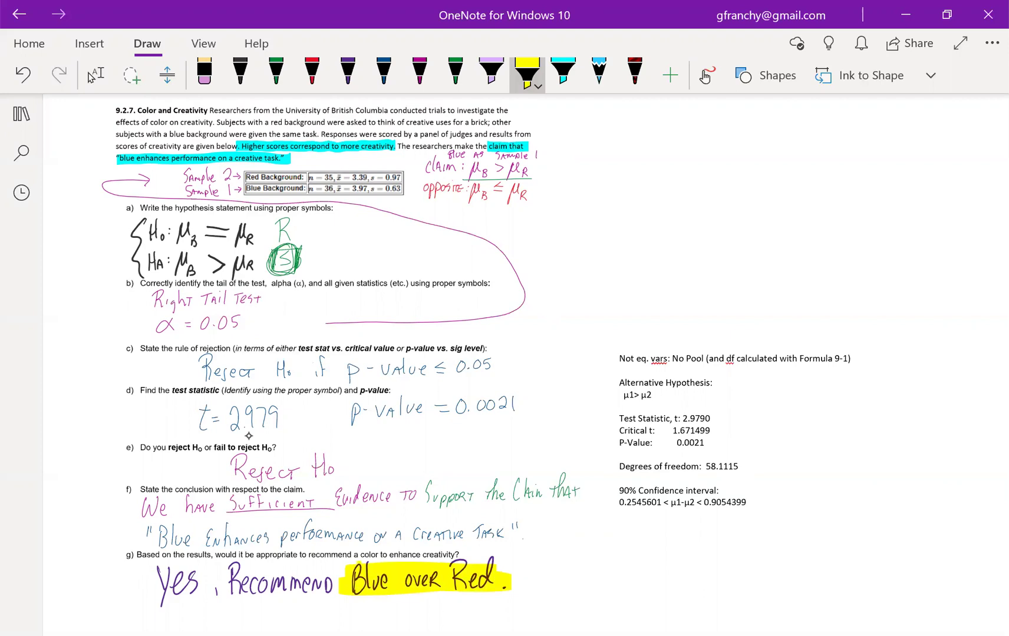
left_click_drag(363, 563, 488, 563)
key("Escape")
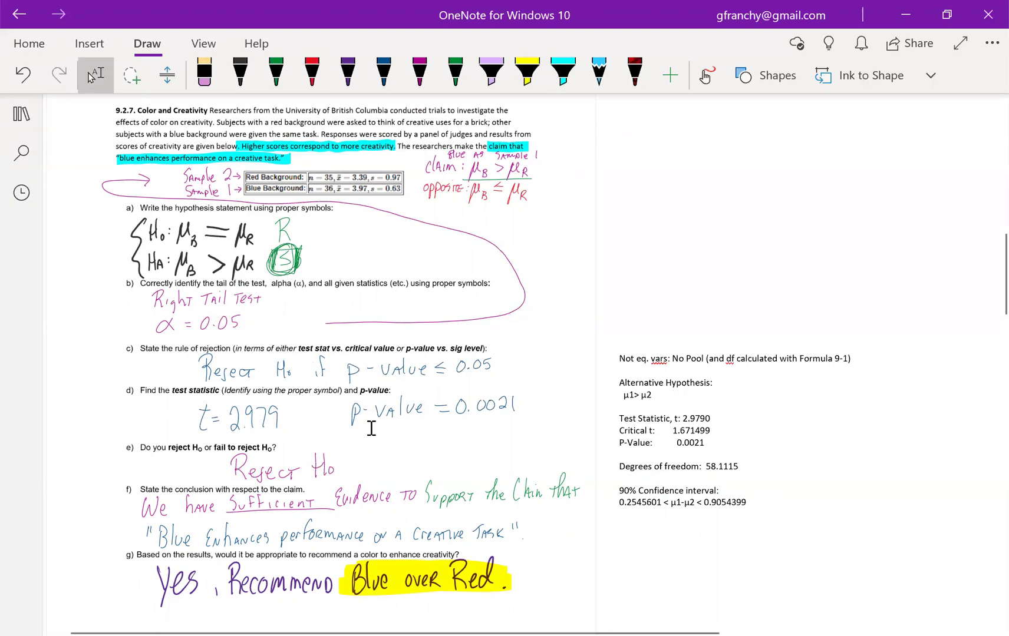
left_click(527, 74)
mouse_move(617, 491)
left_mouse_down()
mouse_move(728, 490)
mouse_move(689, 504)
mouse_move(752, 504)
left_mouse_up()
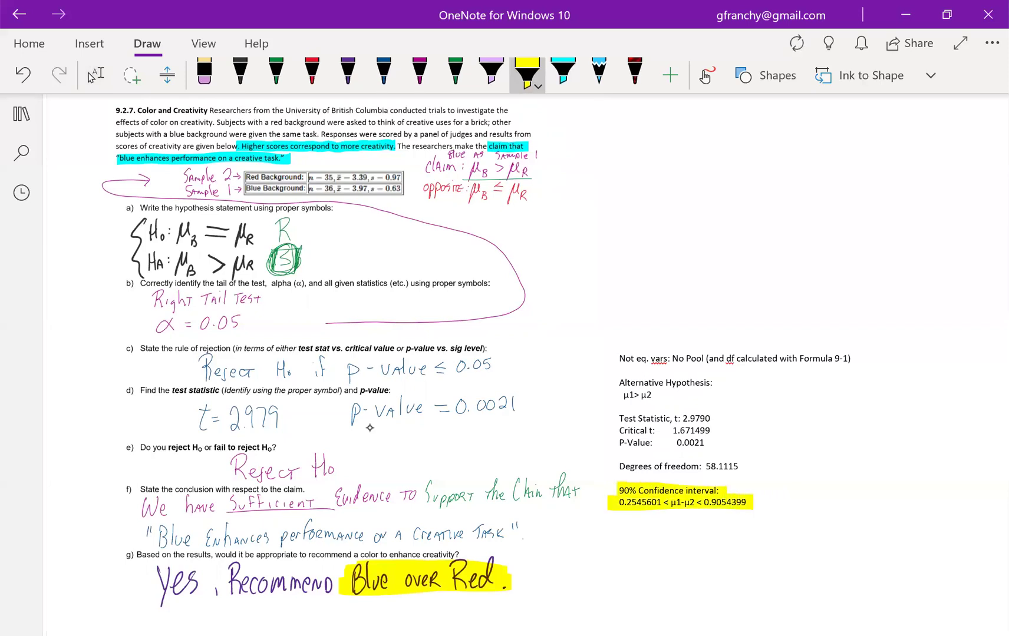
Step: Write μBlue > μRed in magenta below the interval, with an arrow to part g's answer
left_click(419, 73)
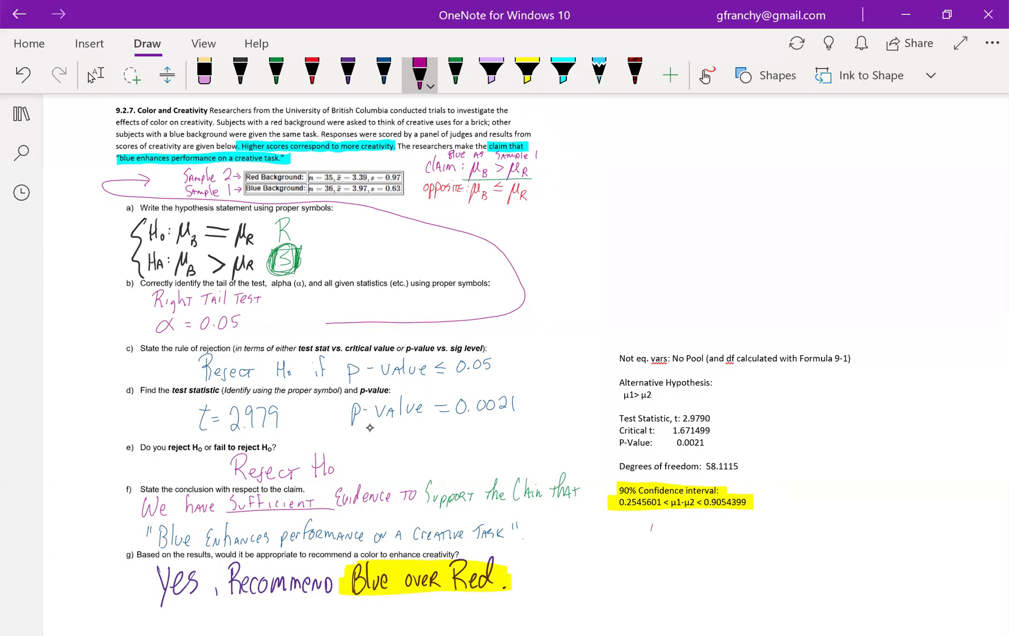
mouse_move(651, 529)
left_mouse_down()
mouse_move(661, 551)
mouse_move(695, 543)
mouse_move(712, 557)
mouse_move(731, 522)
mouse_move(740, 550)
mouse_move(752, 528)
left_mouse_up()
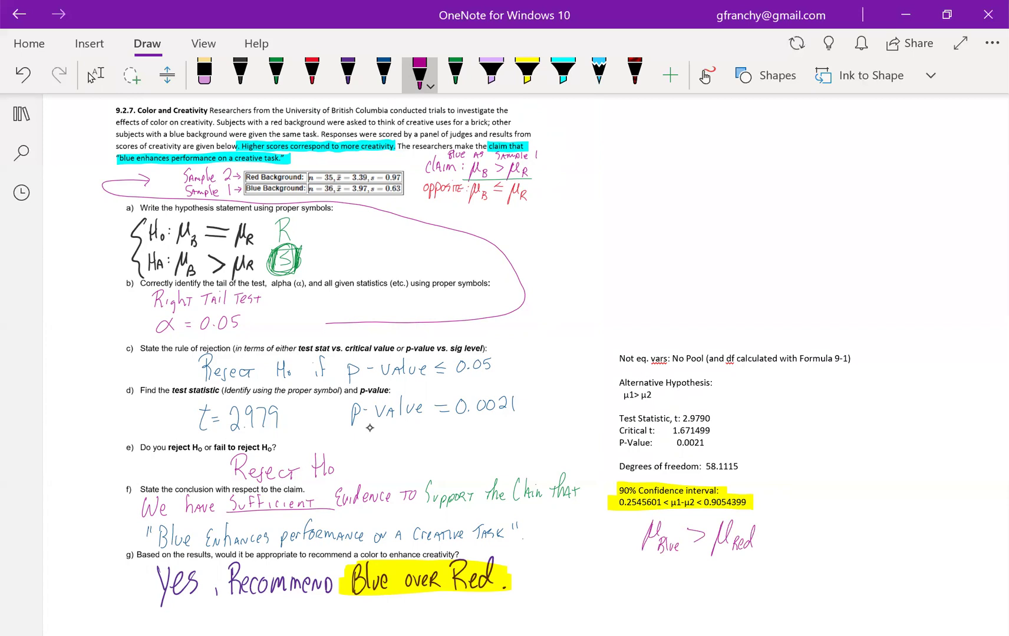
mouse_move(685, 559)
left_mouse_down()
mouse_move(649, 578)
mouse_move(536, 569)
left_mouse_up()
left_click_drag(536, 570, 570, 577)
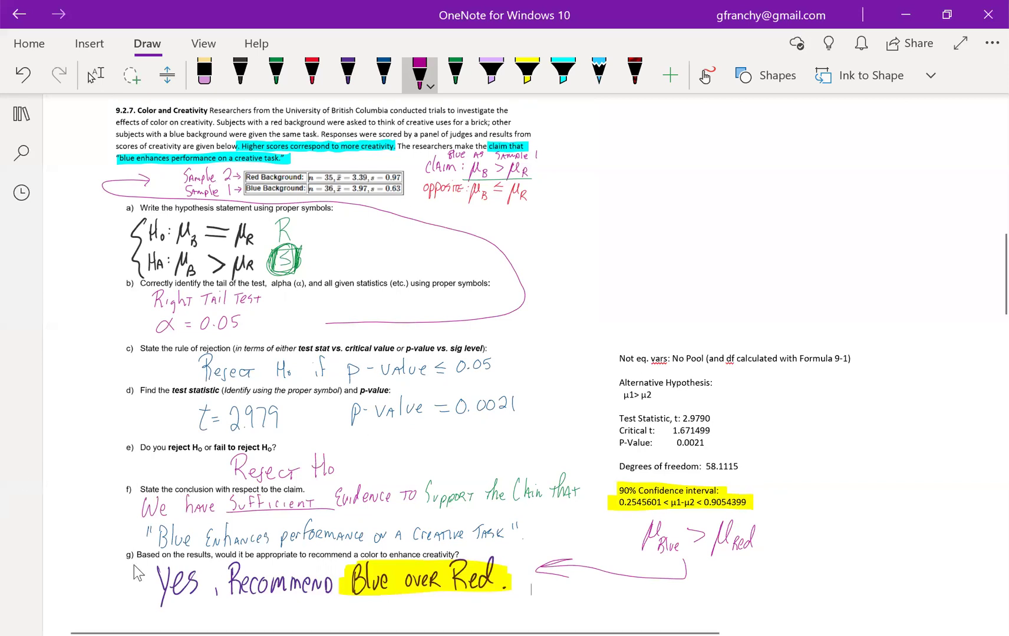
left_click(93, 75)
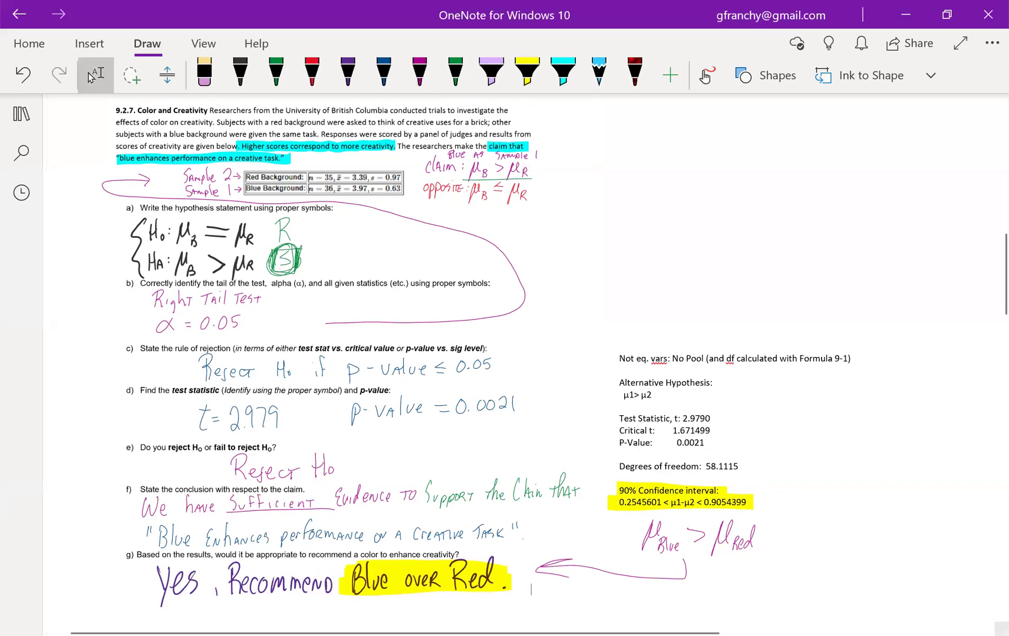